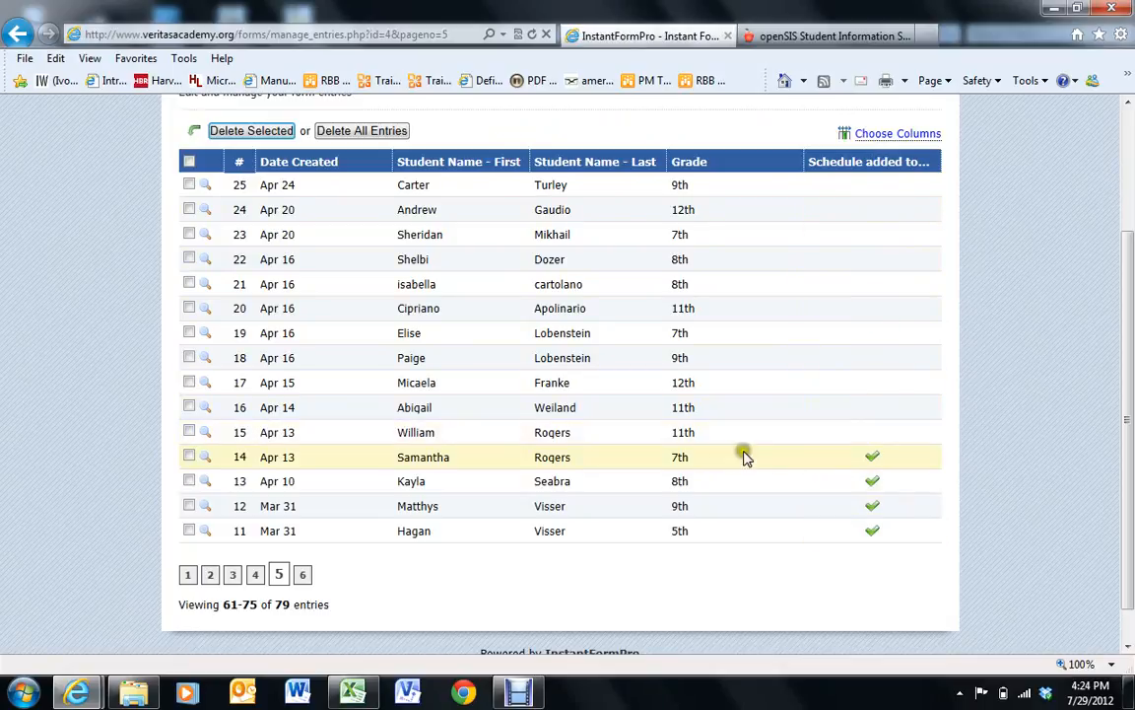
- Open registration entry #15 from the form entries list and review the student's course selections
click(209, 433)
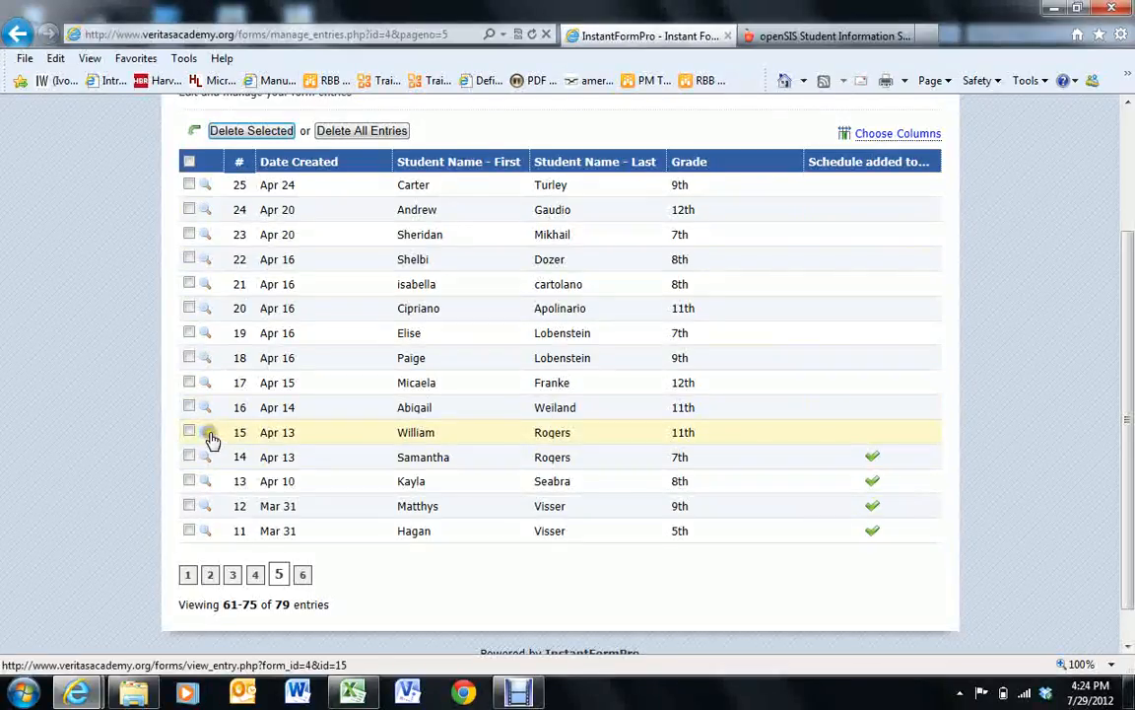
drag(1129, 163, 1117, 185)
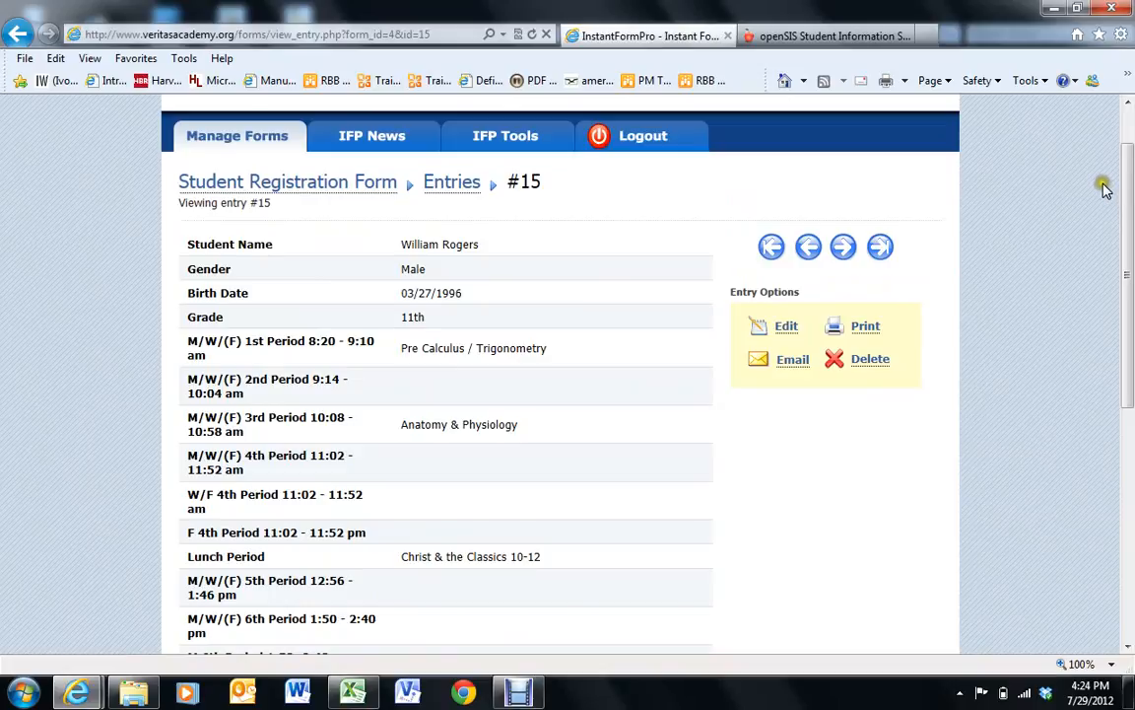
- Switch to openSIS and list all students, including inactive ones
click(803, 38)
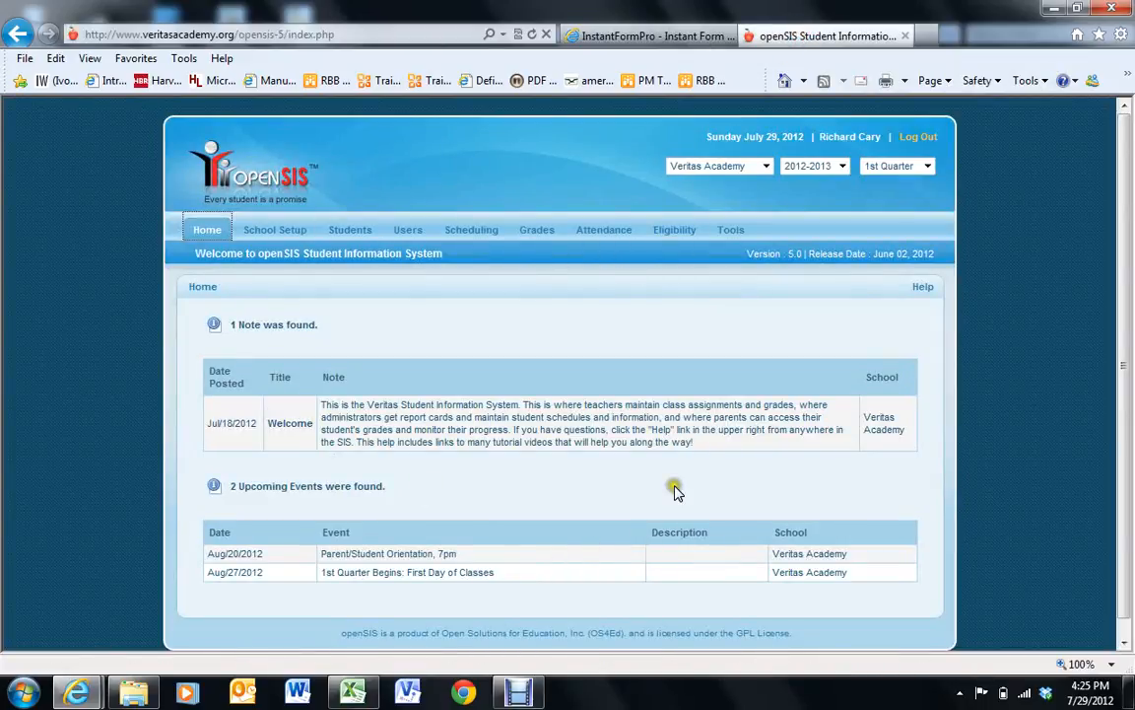
click(350, 229)
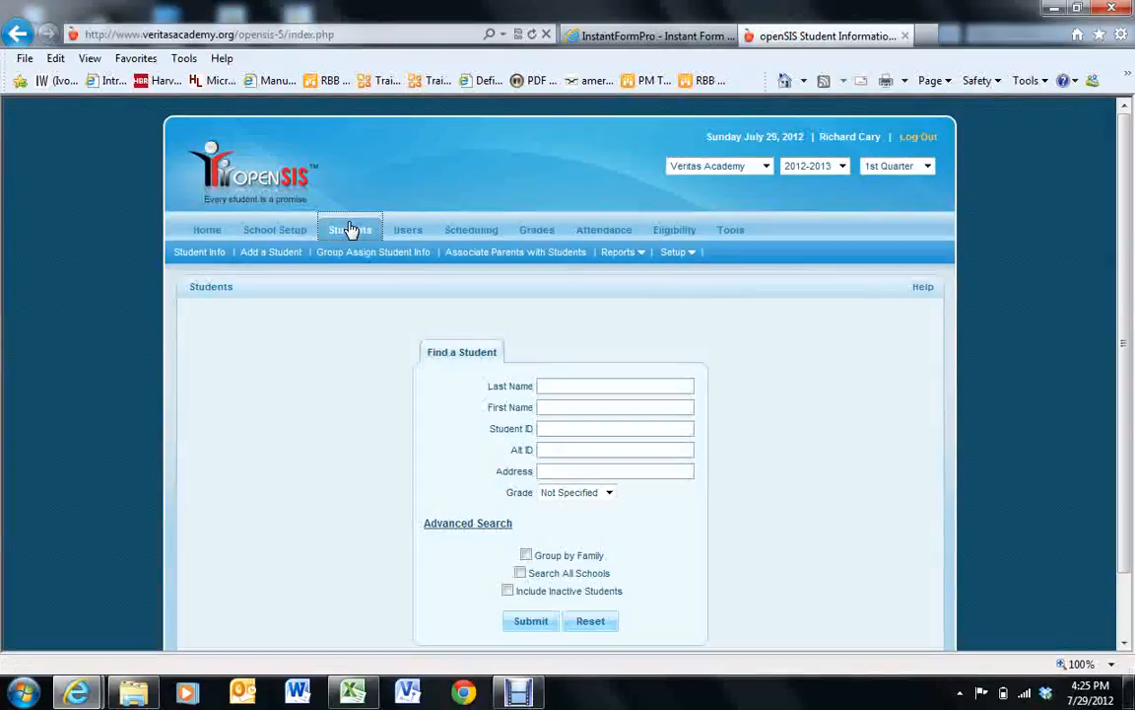
click(509, 592)
click(530, 621)
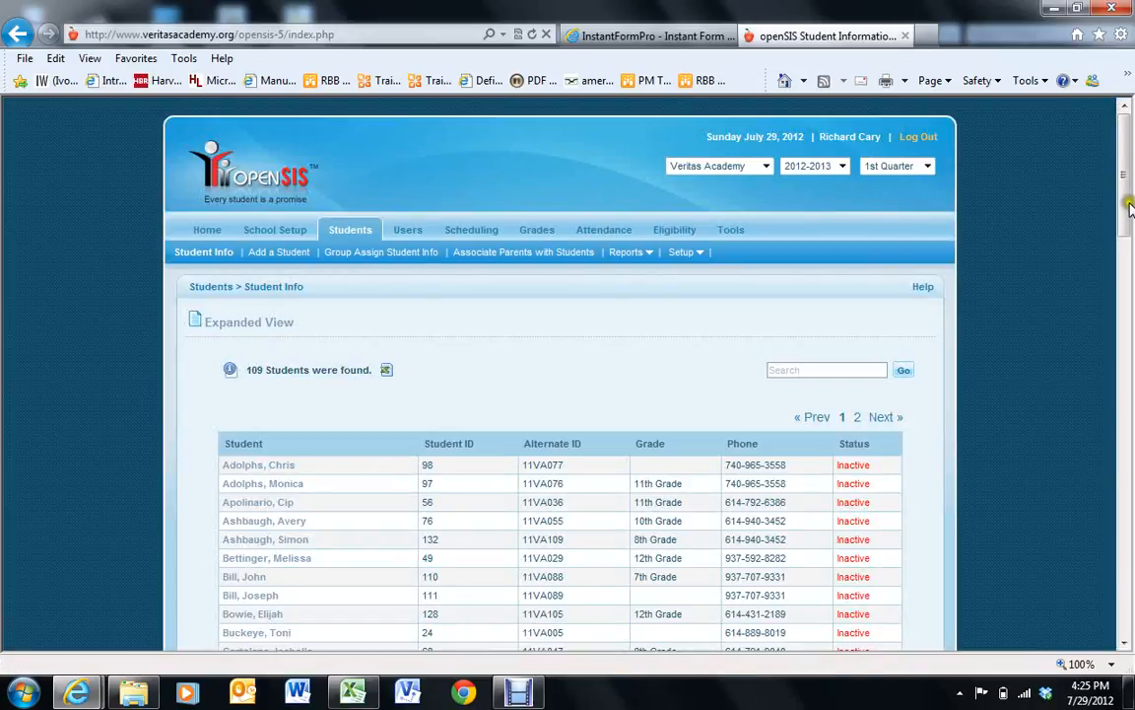
- Open the inactive 11th-grade student's record that matches registration entry #15
drag(1130, 207, 1129, 385)
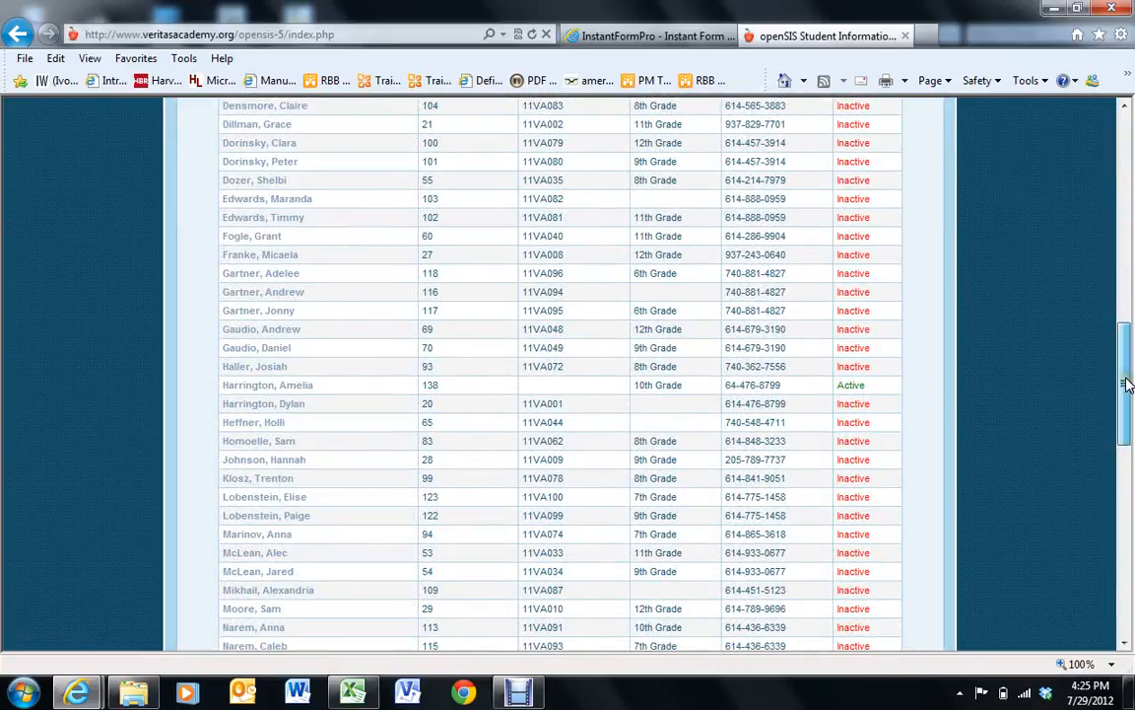
drag(1129, 385, 1131, 504)
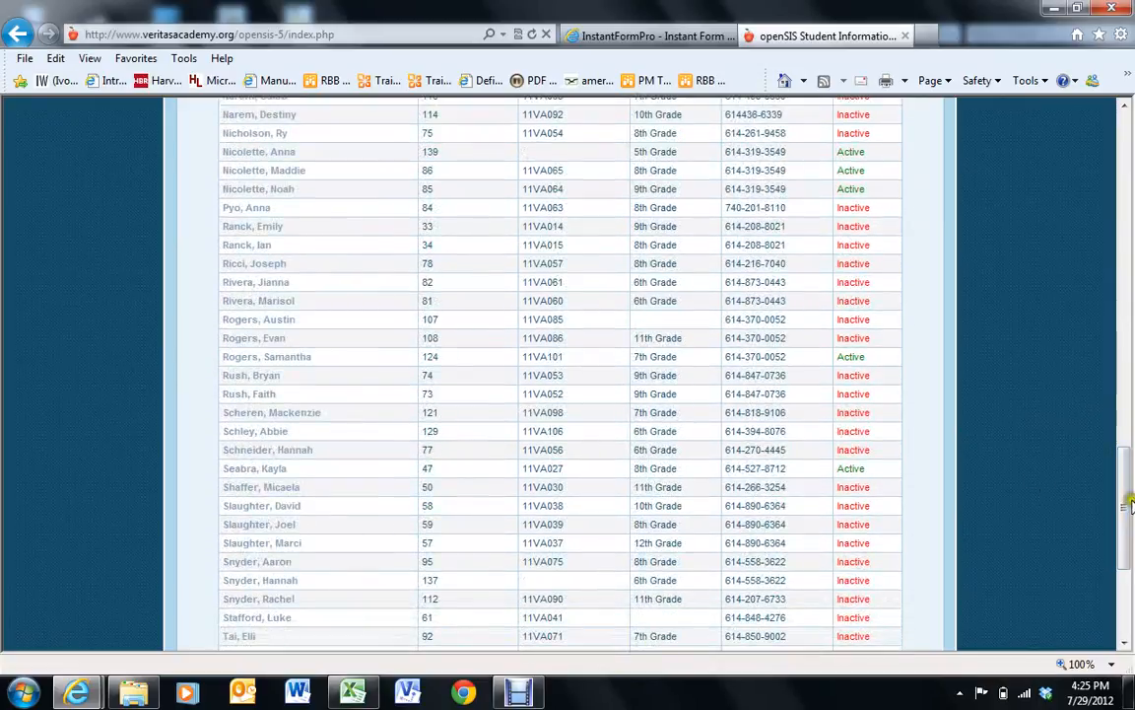
click(253, 341)
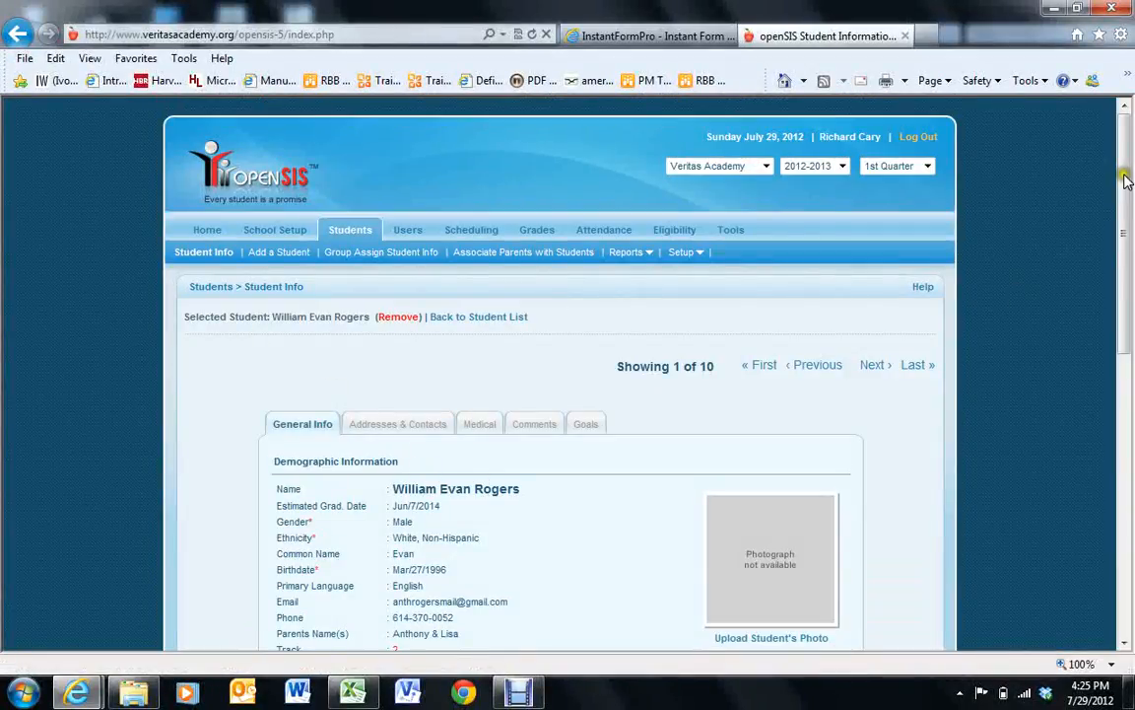
- Set the student's Track to Part-Time in the demographic information
drag(1126, 180, 1131, 320)
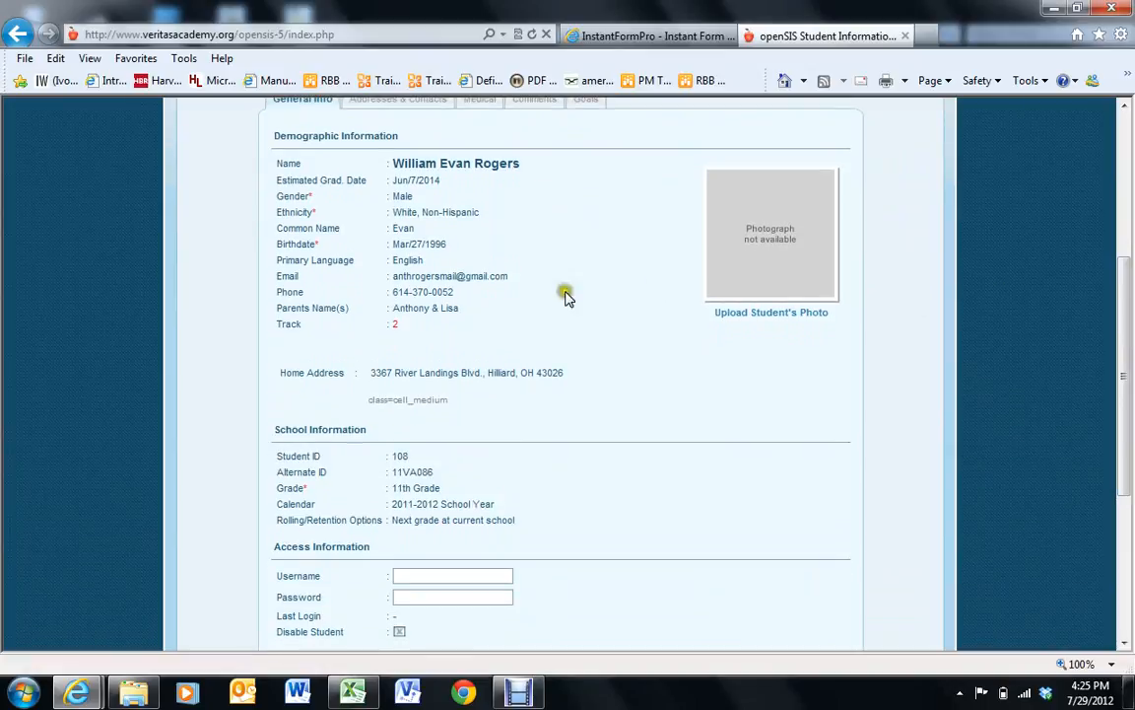
click(395, 326)
click(403, 329)
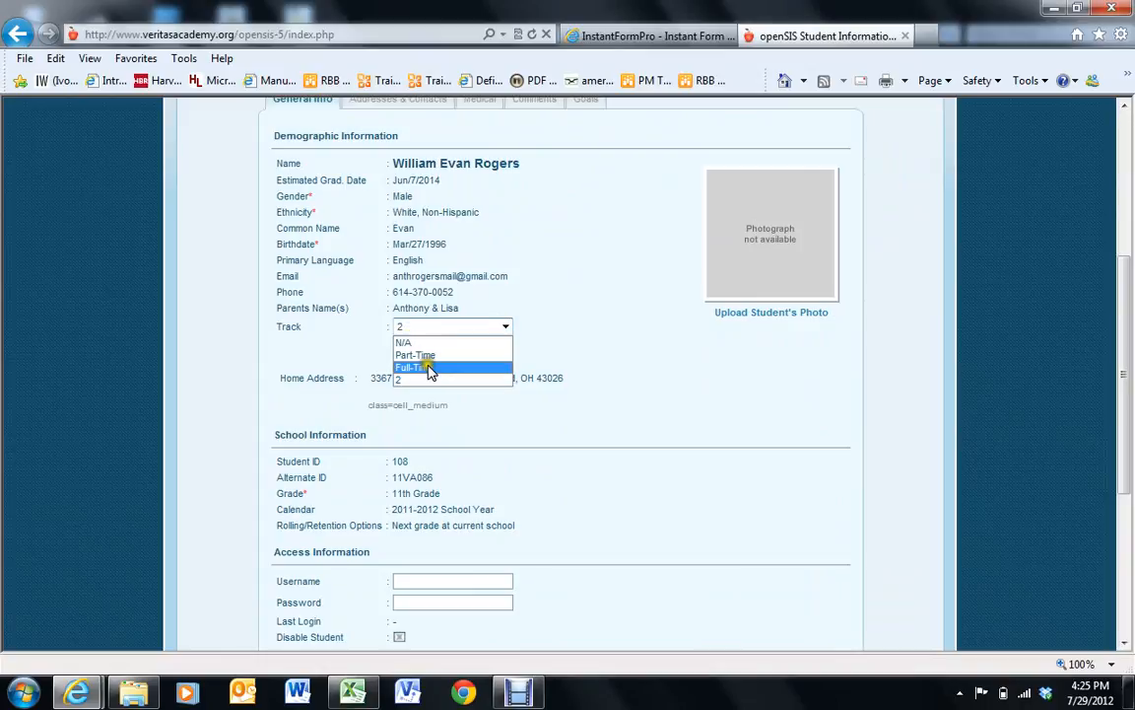
click(431, 357)
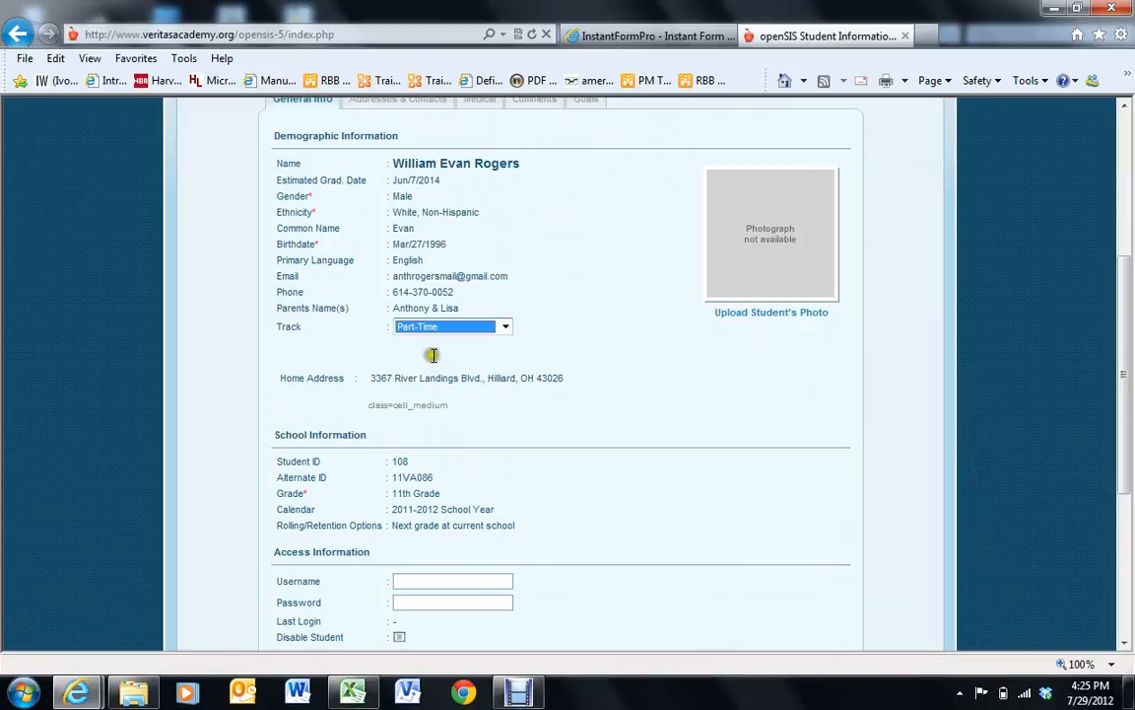
- Change the start month of the rolled-over enrollment record to July and save the student record
drag(1123, 277, 1131, 444)
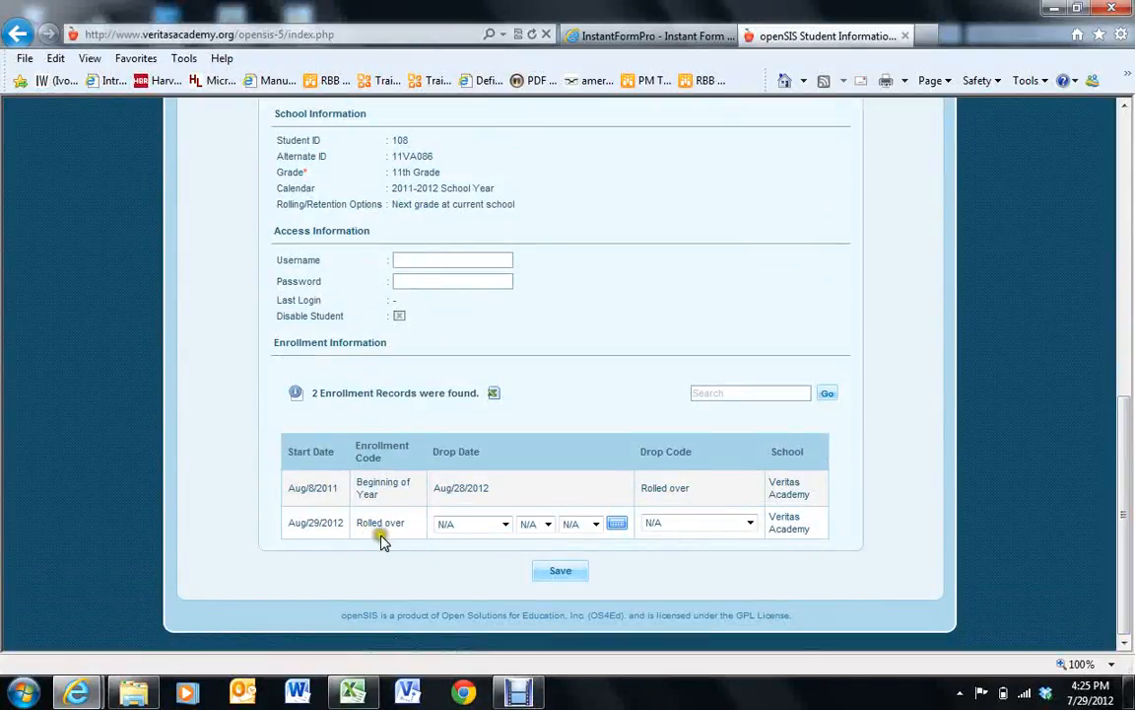
click(331, 519)
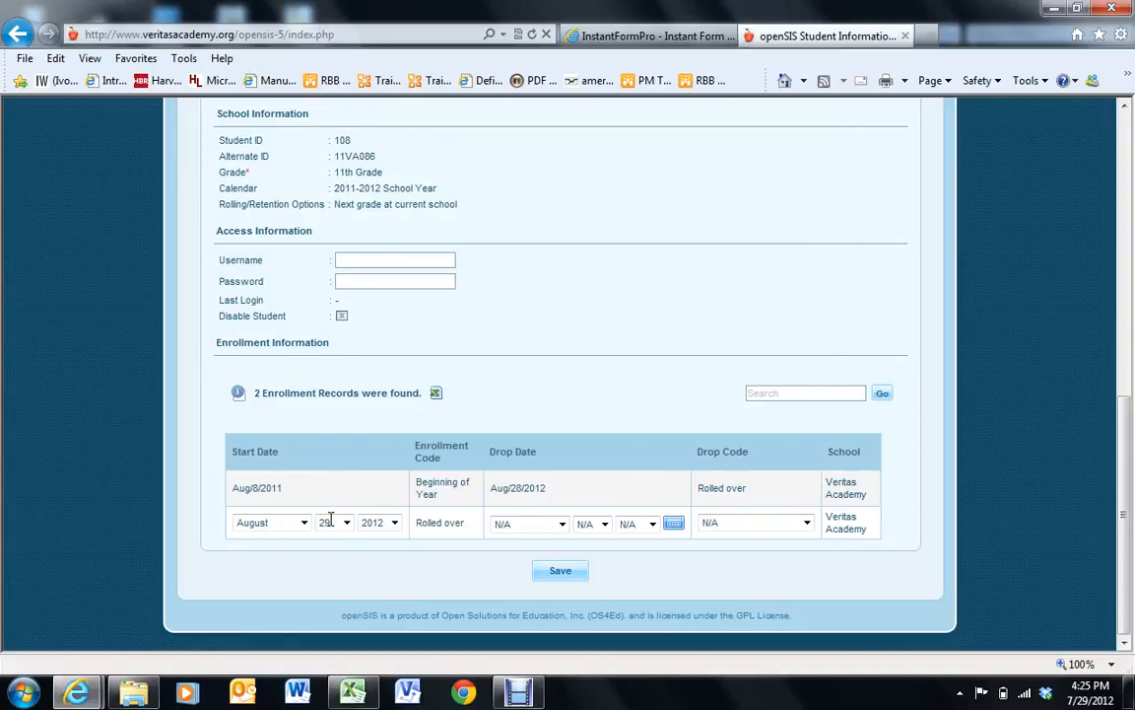
click(304, 523)
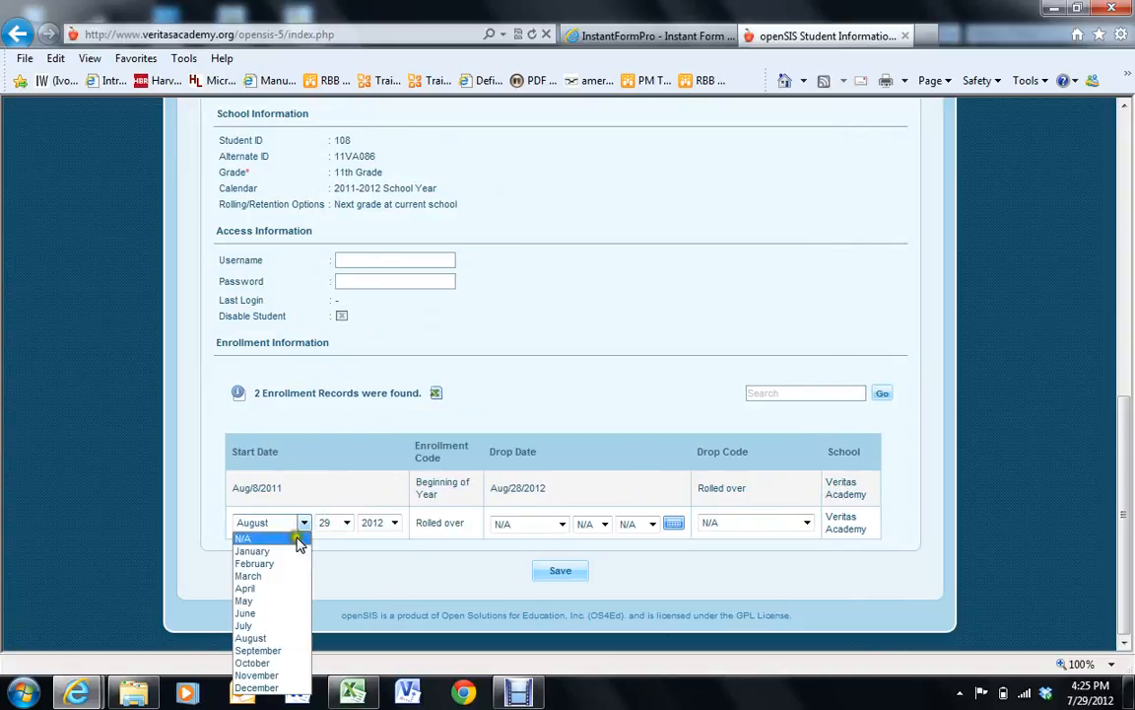
click(282, 625)
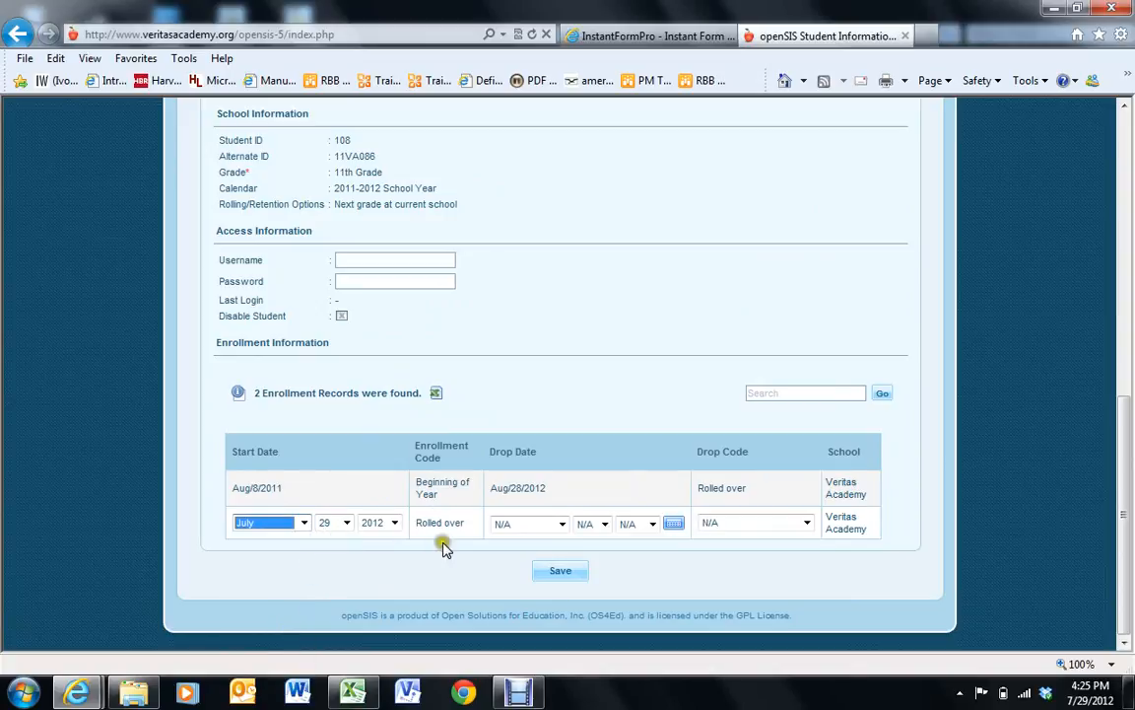
click(561, 571)
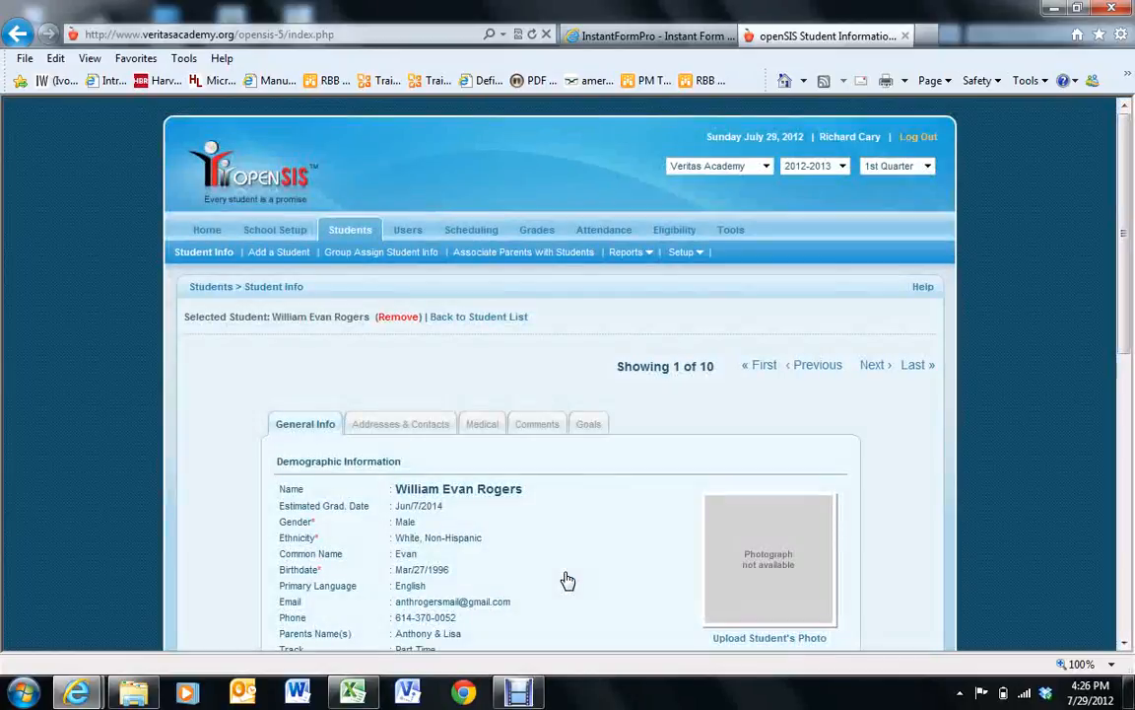
- Open the selected student's schedule and bring up the course selection window for adding a course
mouse_move(1131, 222)
mouse_down()
mouse_move(1132, 522)
mouse_move(1131, 202)
mouse_up()
click(474, 230)
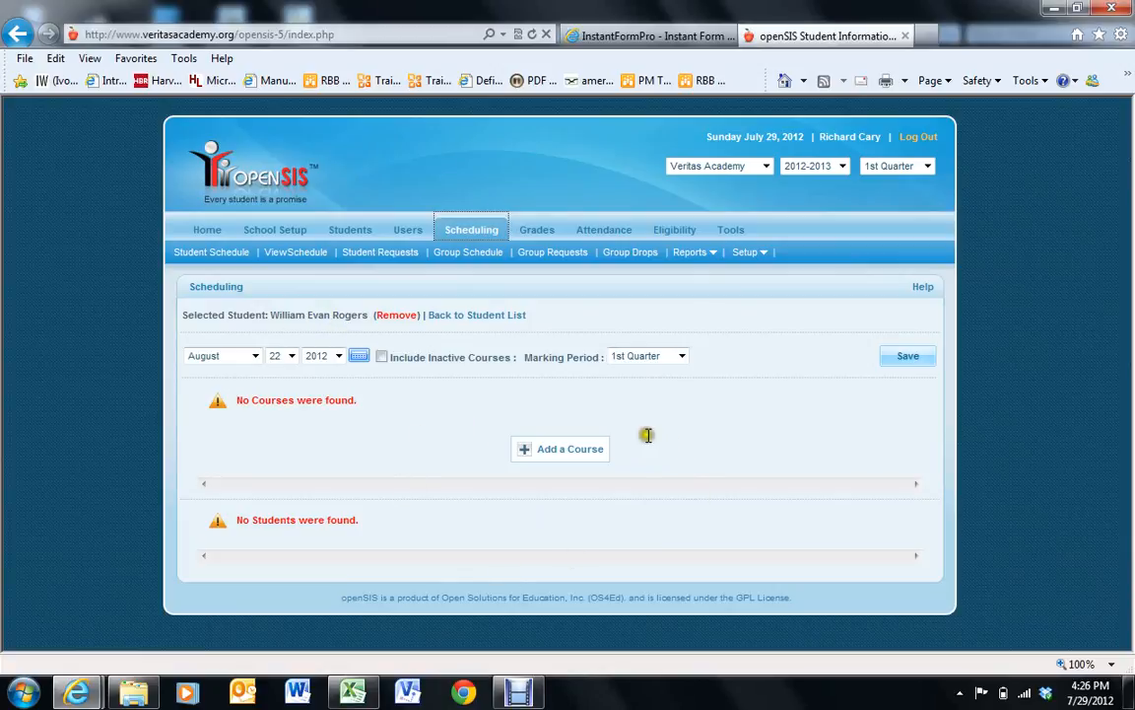
click(569, 450)
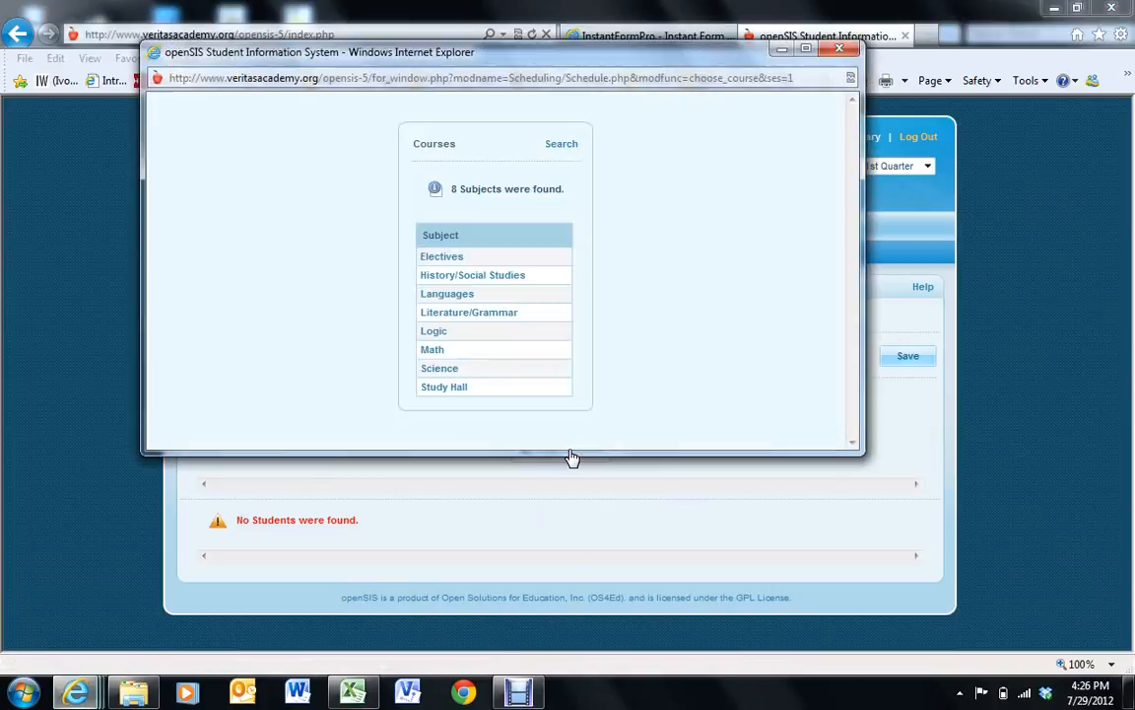
drag(520, 55, 579, 142)
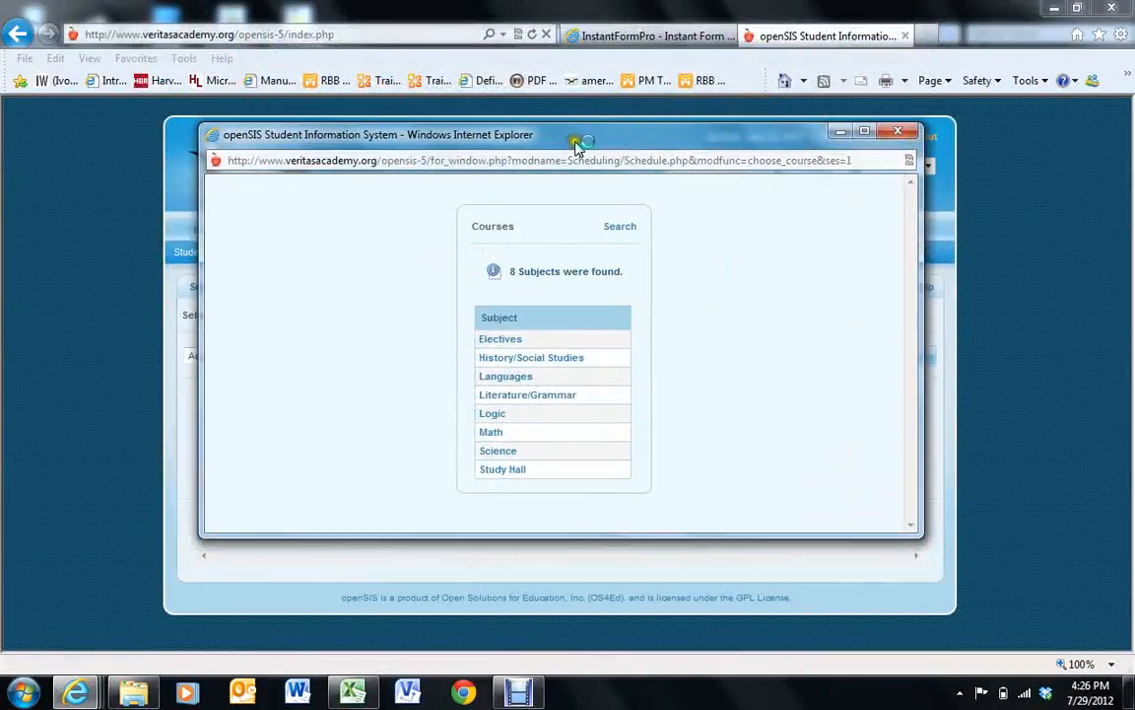
- Show registration entry #15's class choices behind the openSIS course selection window, keeping the first-period choice uncovered
click(596, 36)
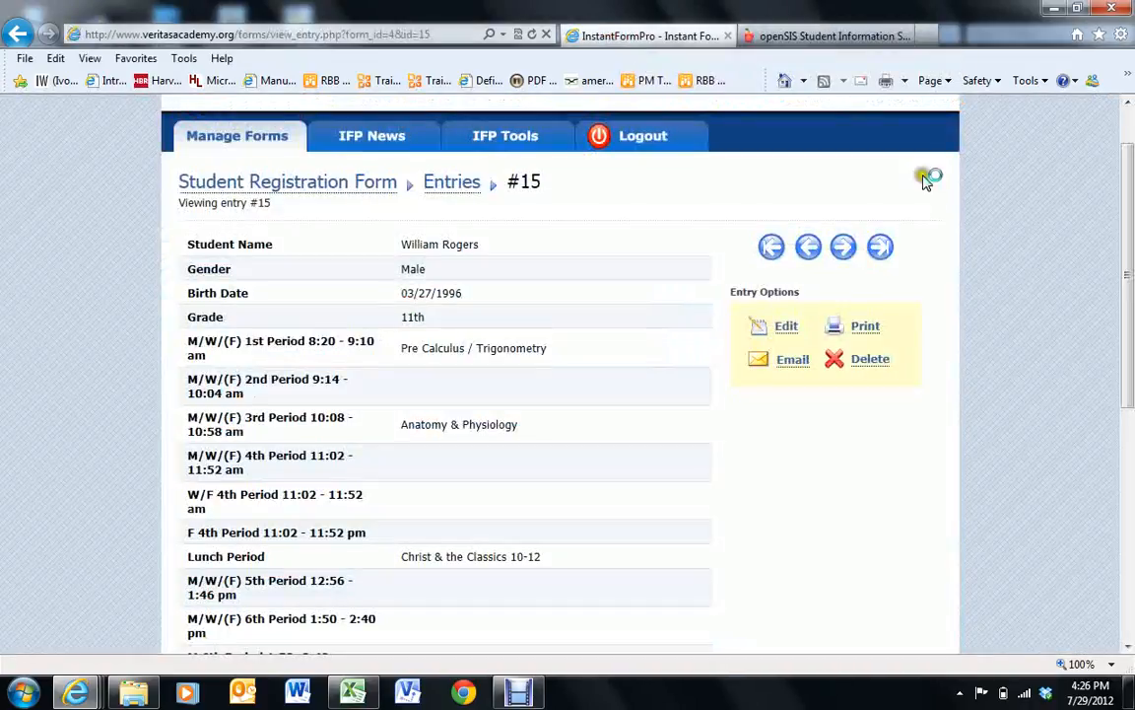
drag(1130, 203, 1132, 315)
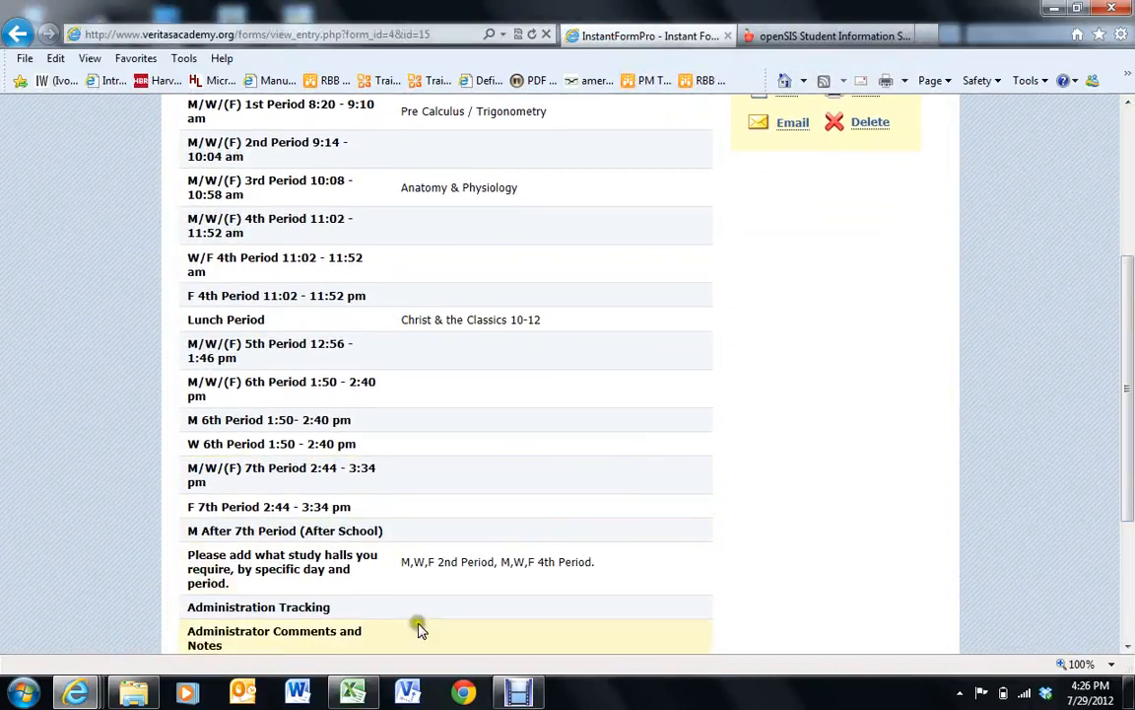
mouse_move(74, 695)
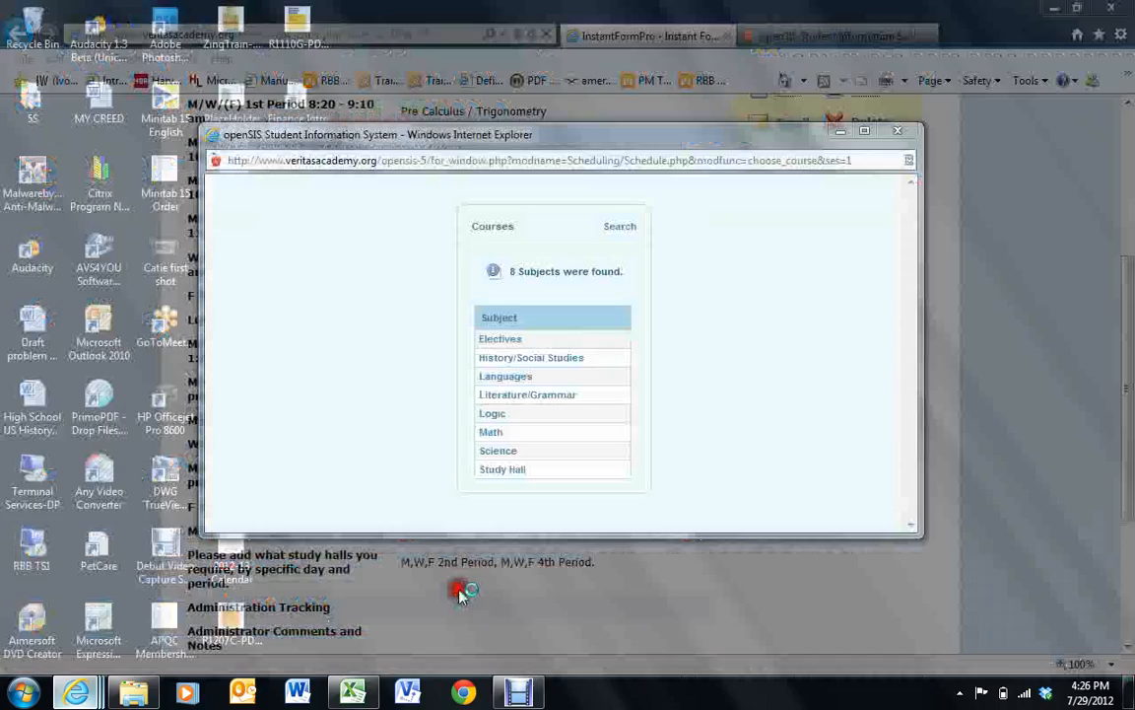
click(459, 591)
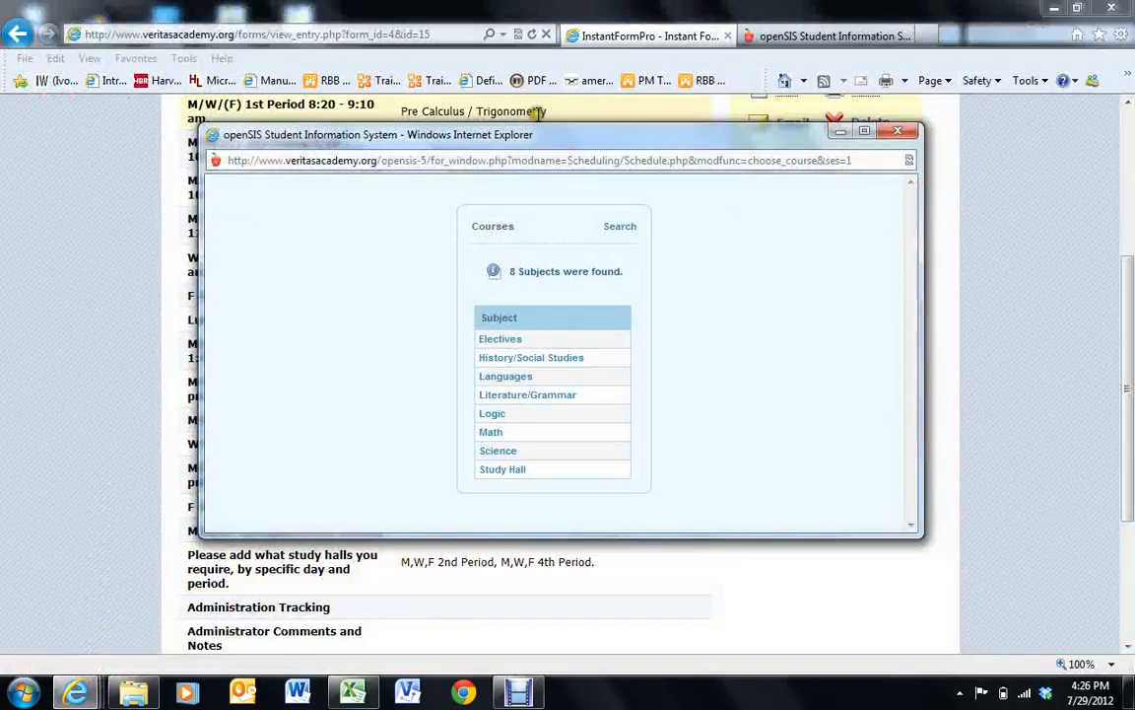
drag(532, 135, 494, 156)
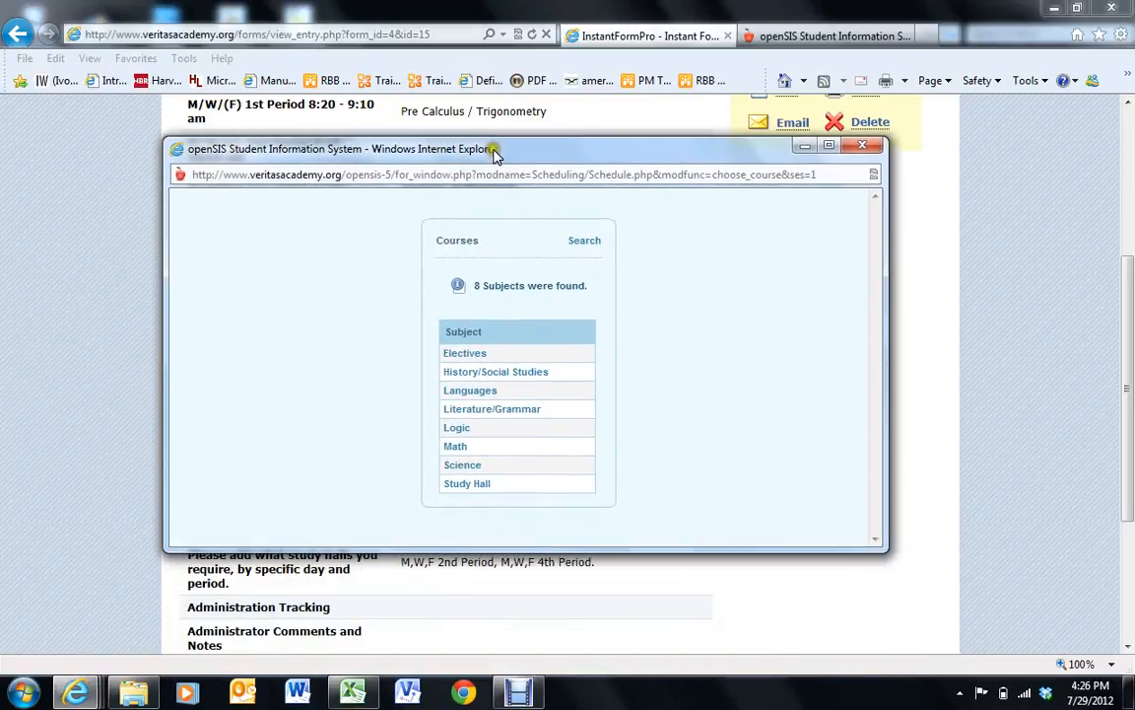
- Add the Math course Pre-Calculus/Trig, Period 1 MWF, to the student's course selection
click(459, 451)
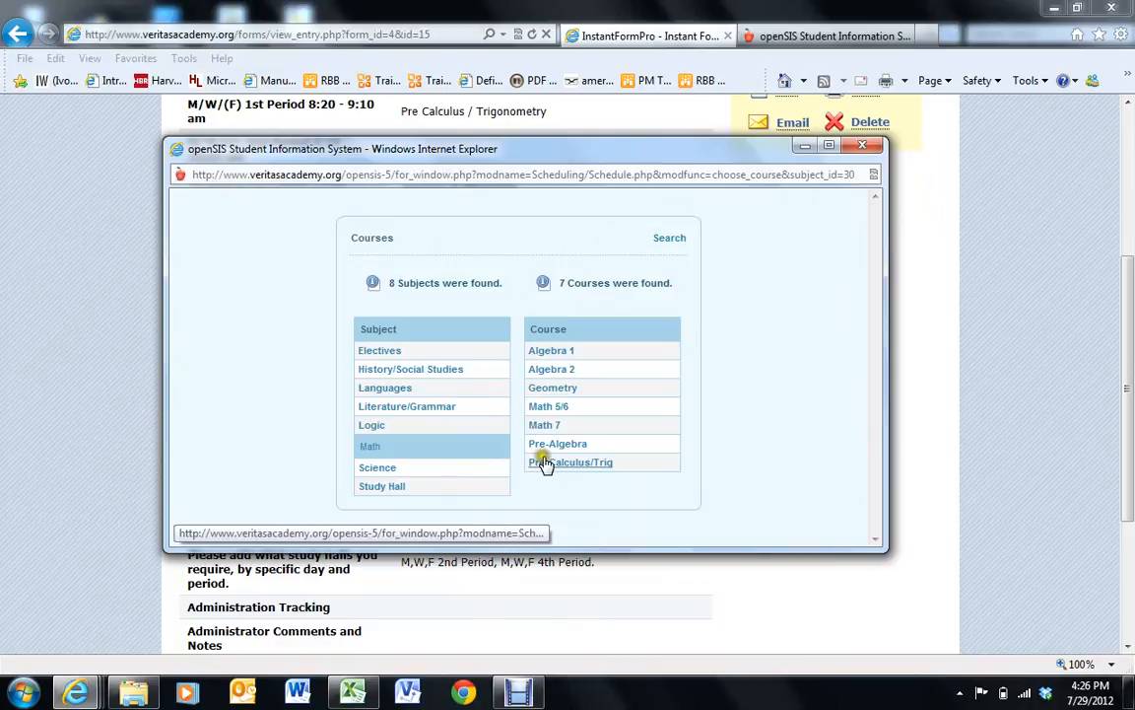
click(544, 462)
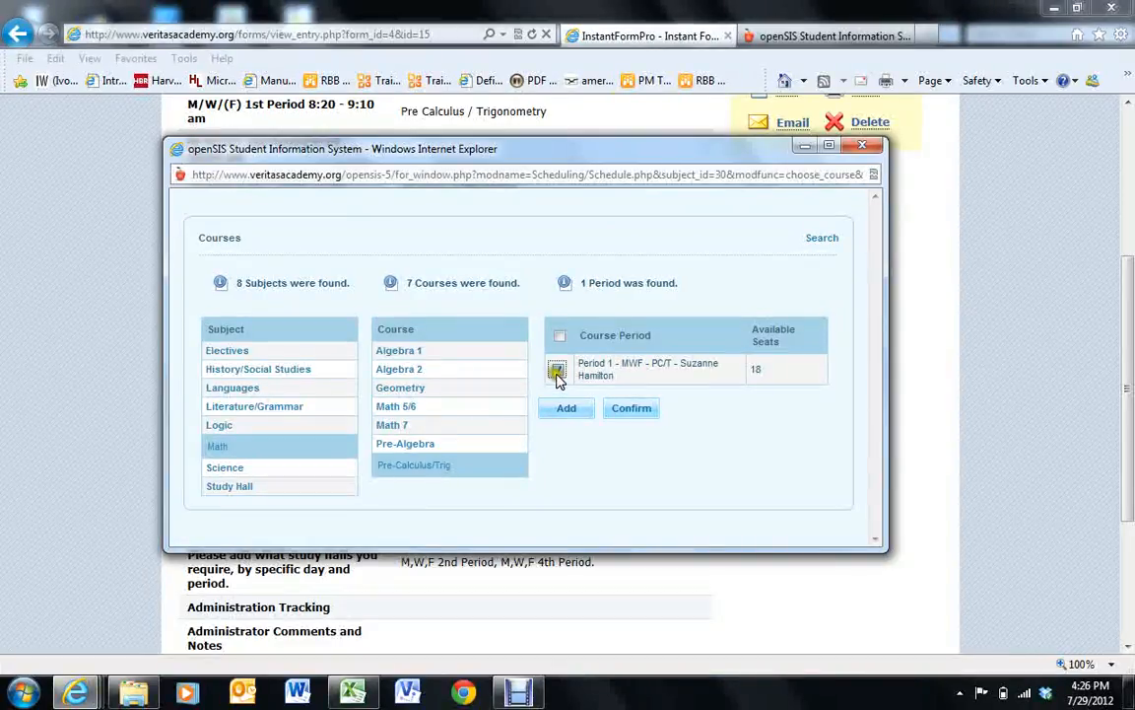
click(557, 371)
click(566, 408)
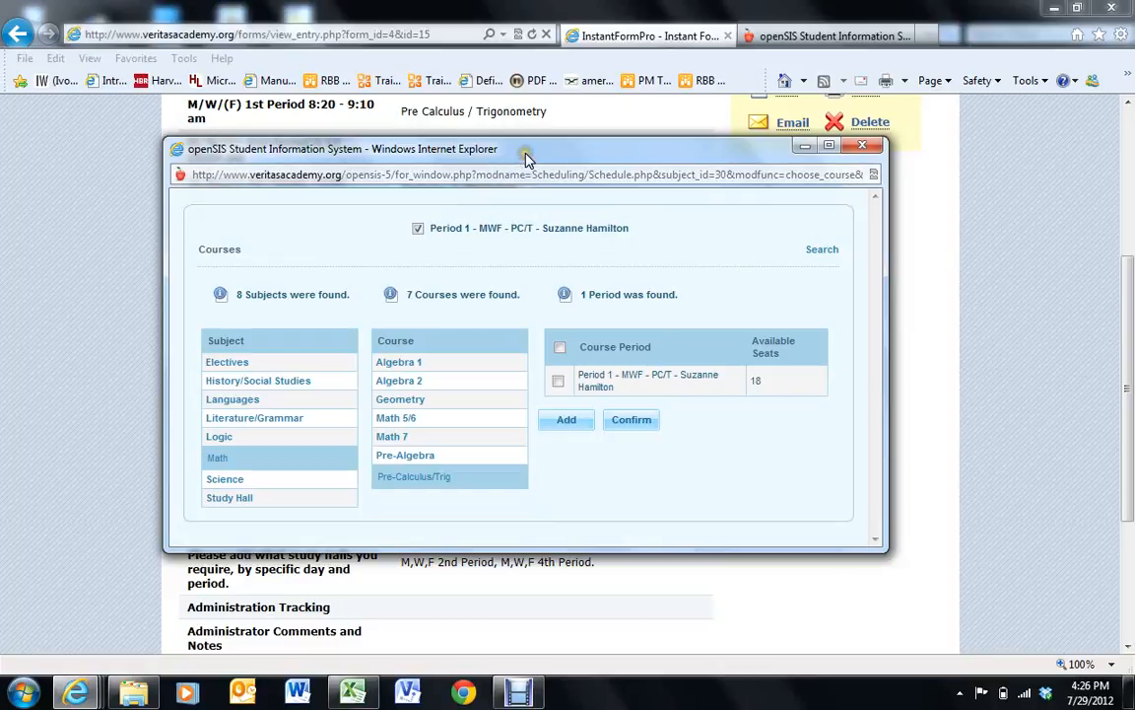
- Add the Science course Anatomy & Physiology, Period 3 MWF, to the student's course selection
drag(526, 158, 523, 230)
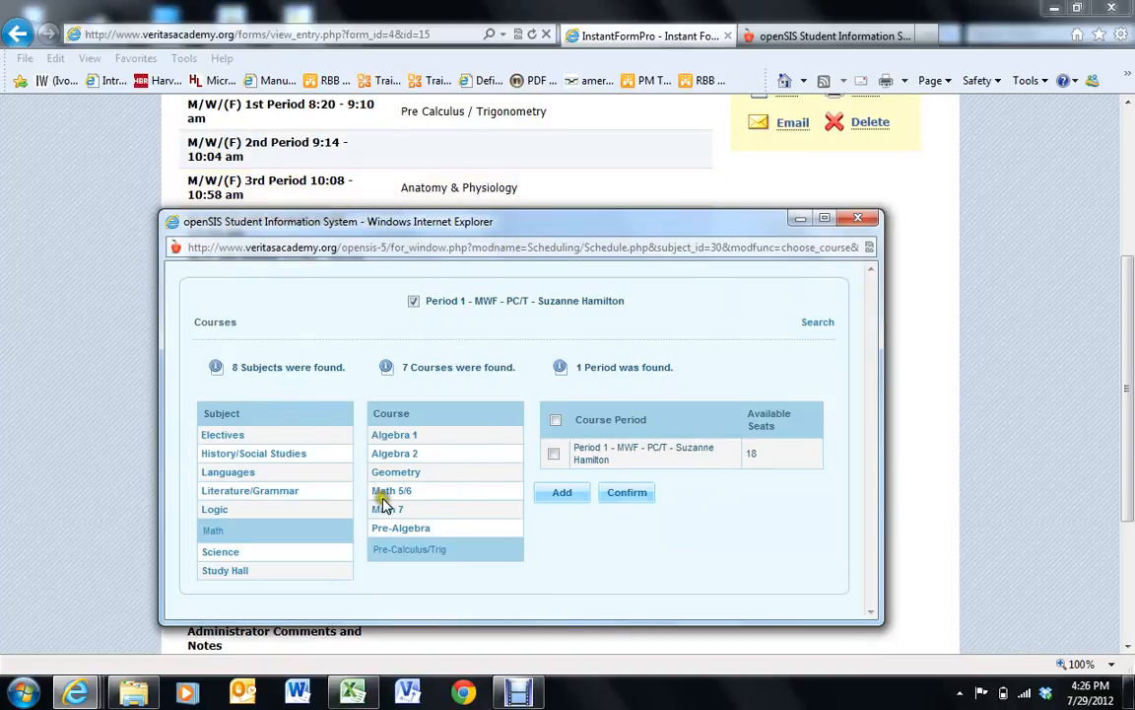
click(222, 552)
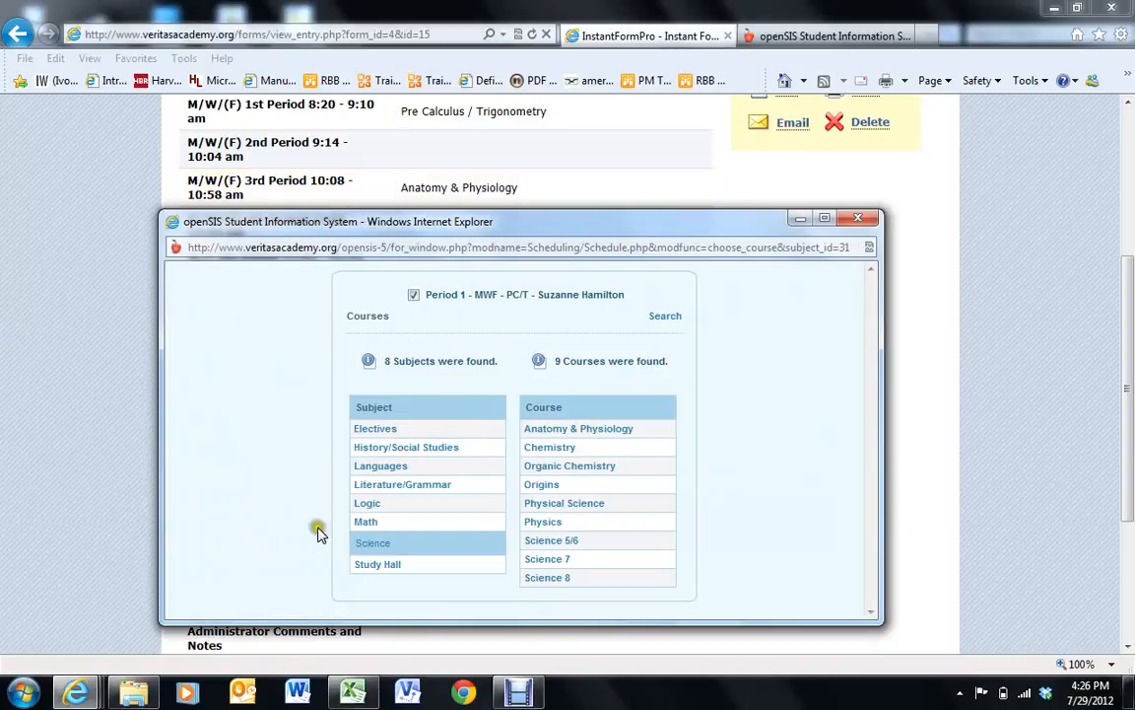
click(542, 430)
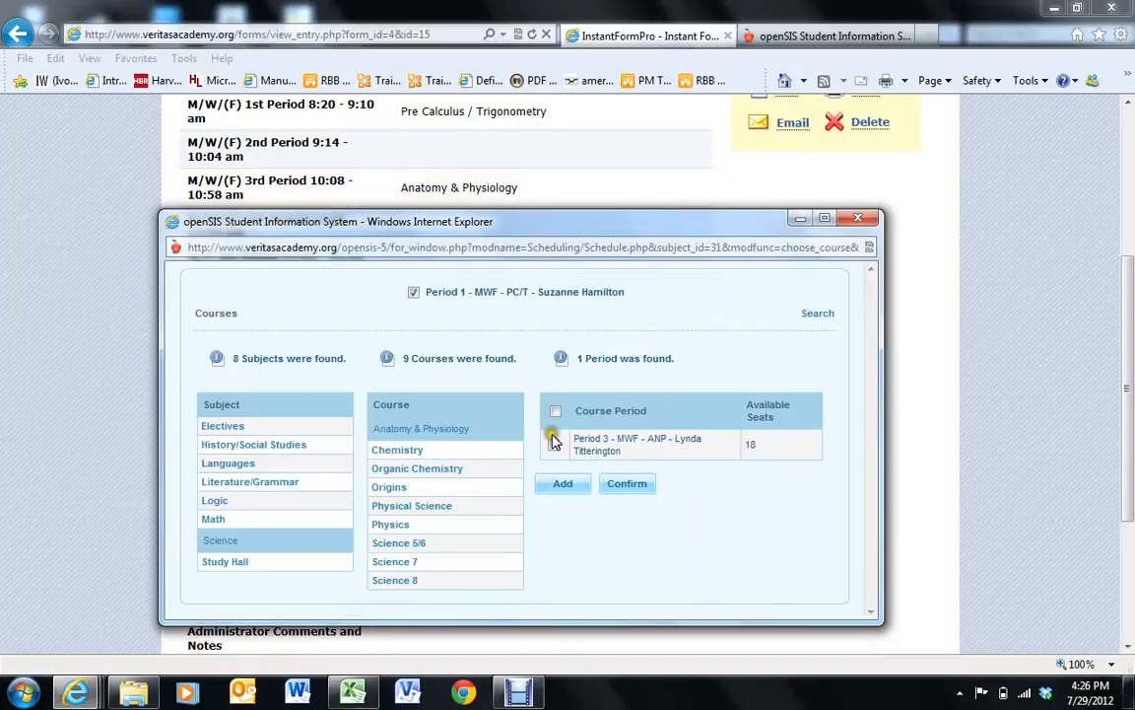
click(561, 484)
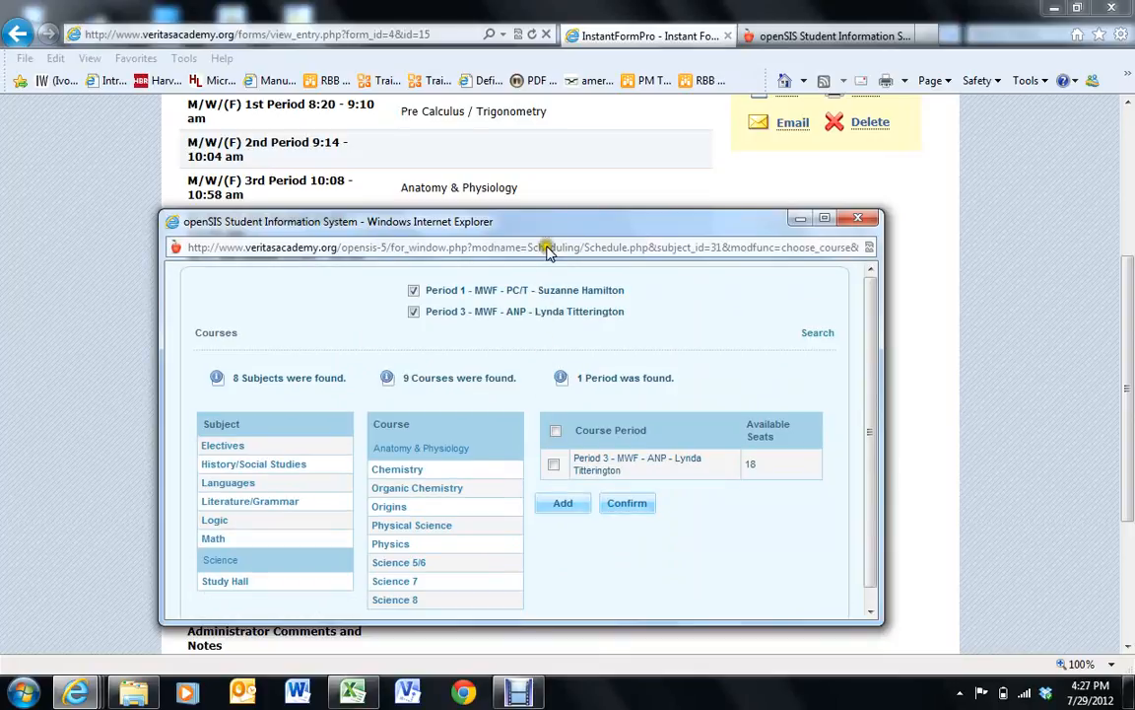
- Add the Electives course Christ & The Classics, Lunch A MWF C&C10/12, to the student's course selection
drag(550, 235, 559, 145)
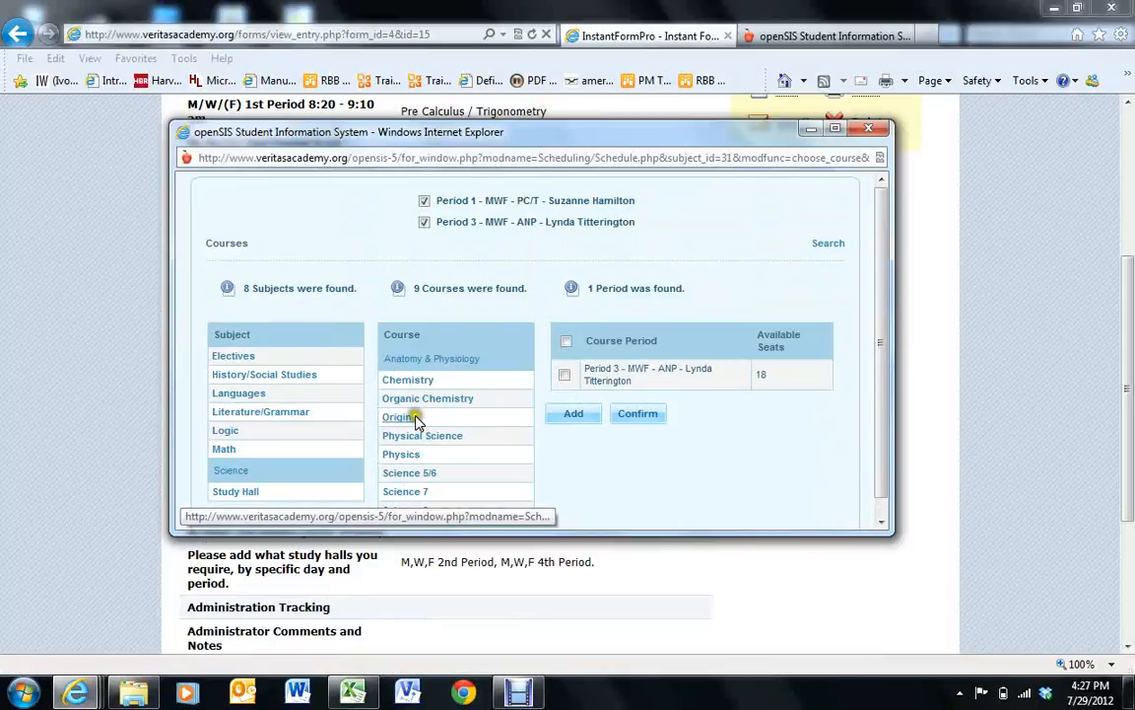
click(232, 355)
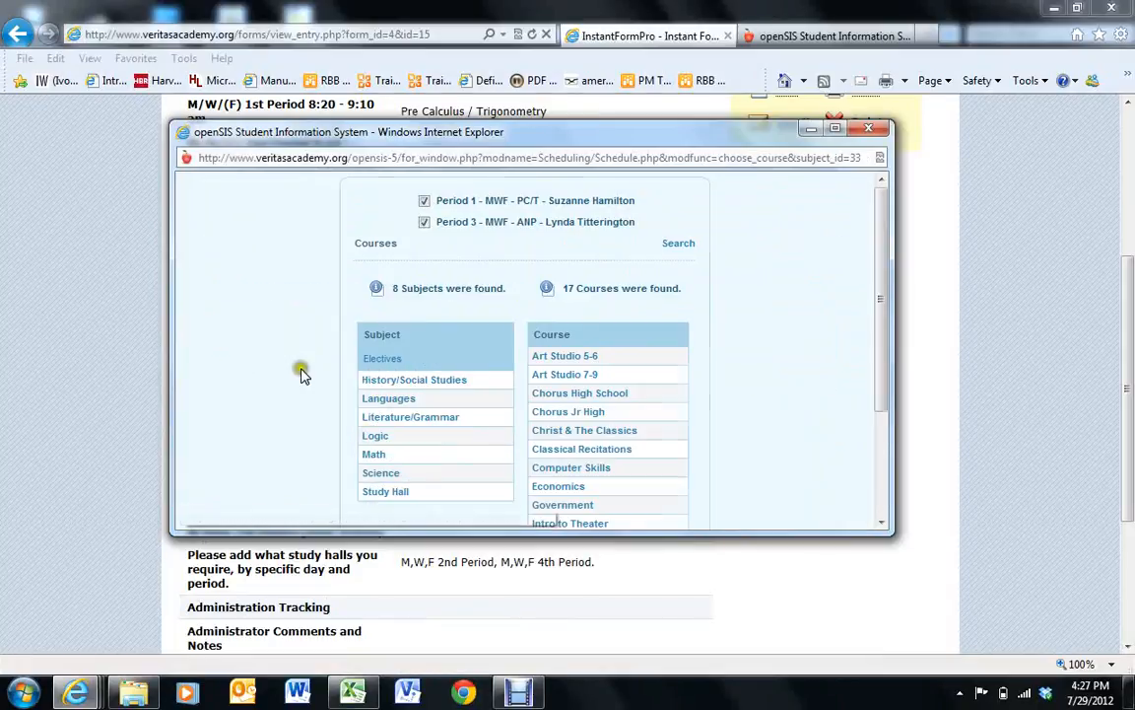
click(575, 431)
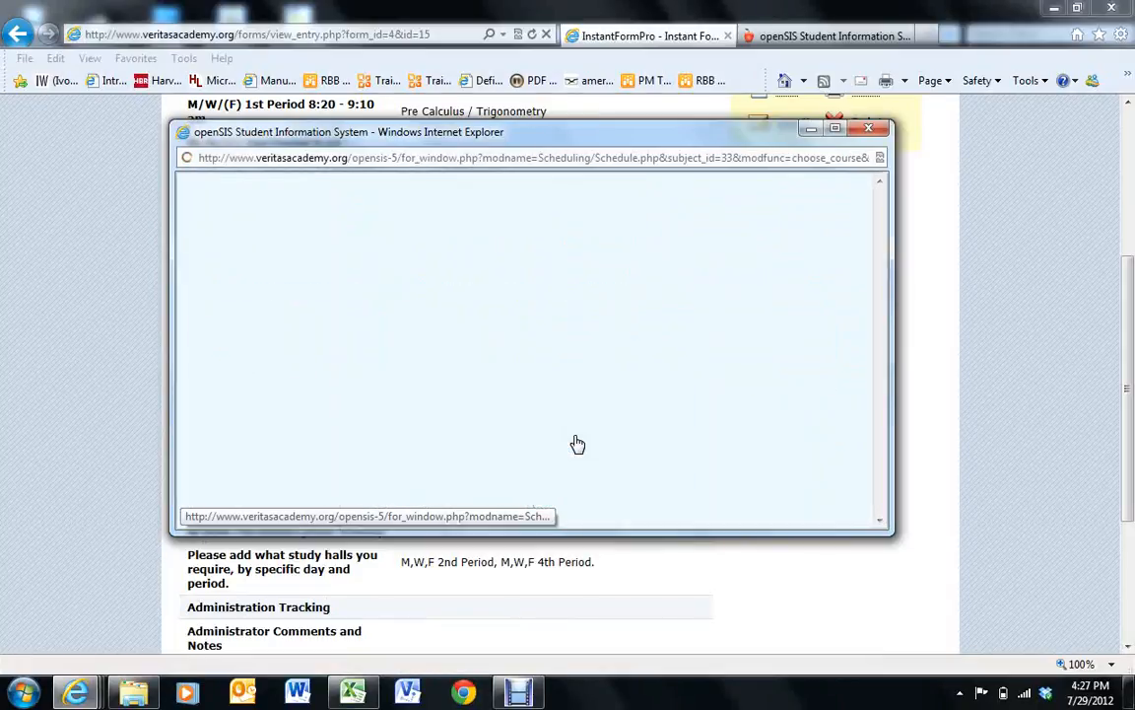
click(561, 376)
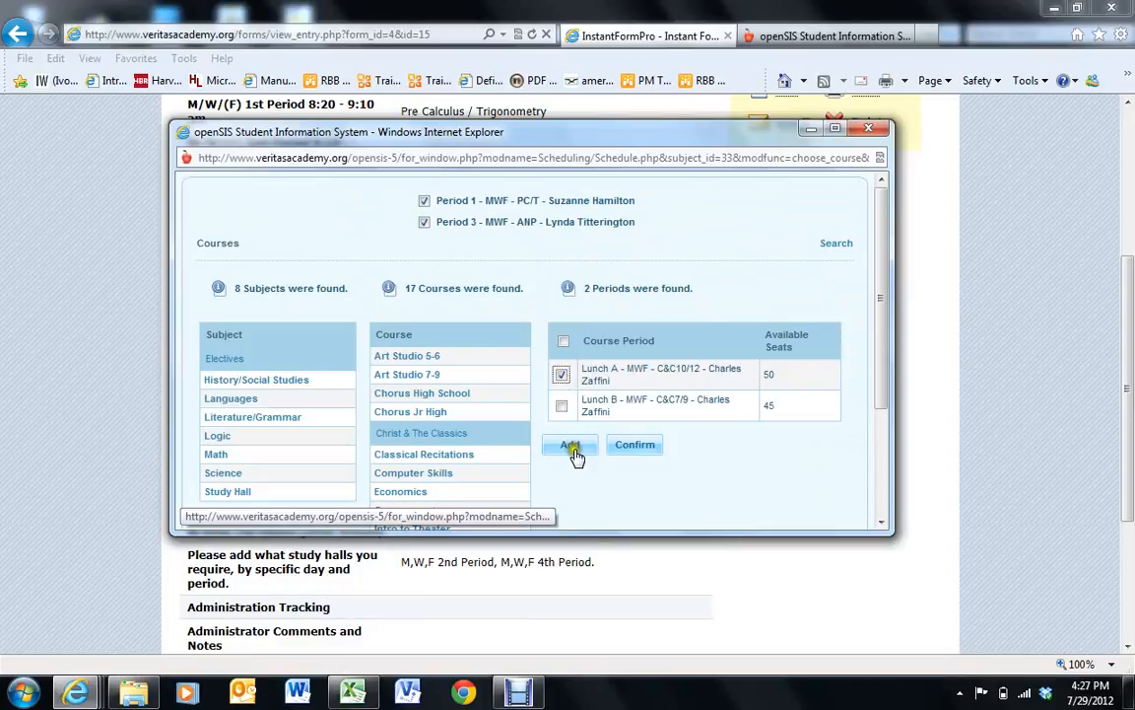
click(571, 446)
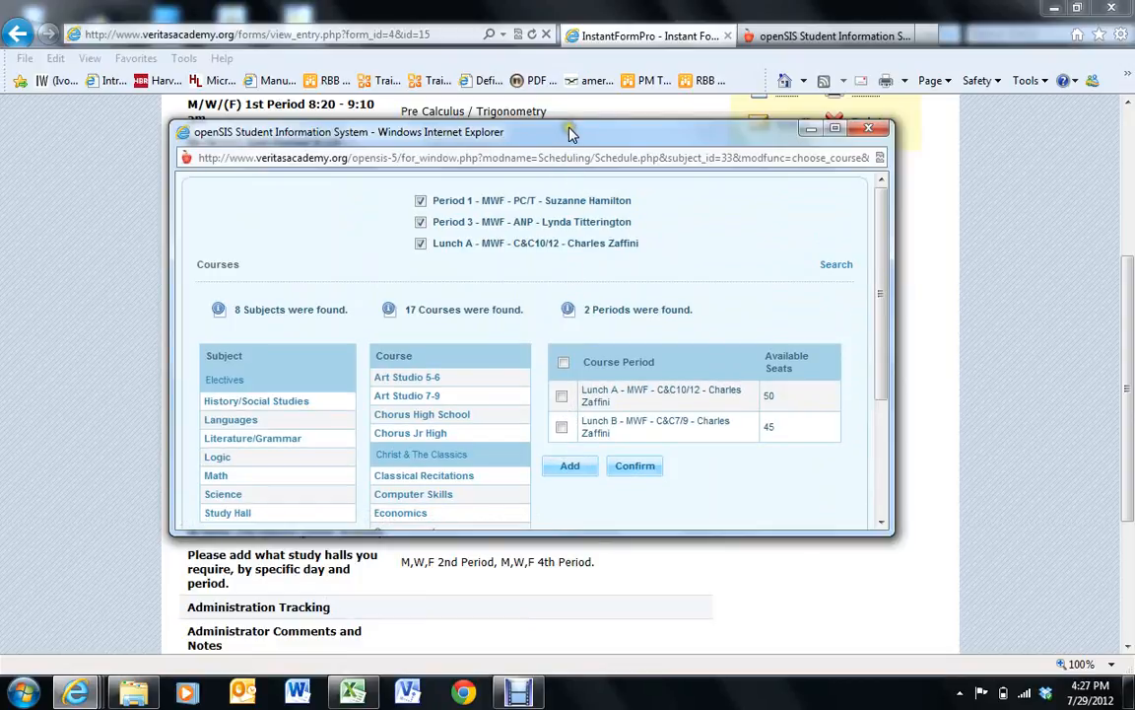
- Add the second-period study halls, Study Hall - 2 (MW) and Friday Study Hall - 2 (F), to the course selection
mouse_move(570, 133)
mouse_down()
mouse_move(588, 114)
mouse_move(563, 109)
mouse_up()
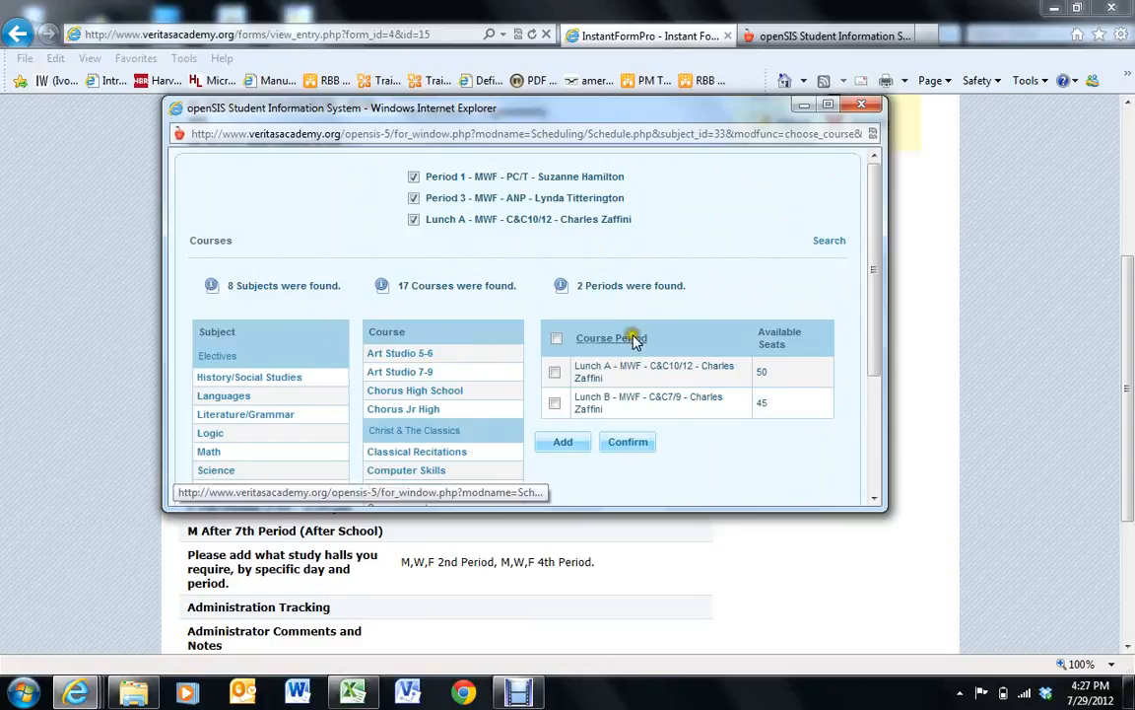
drag(883, 258, 880, 359)
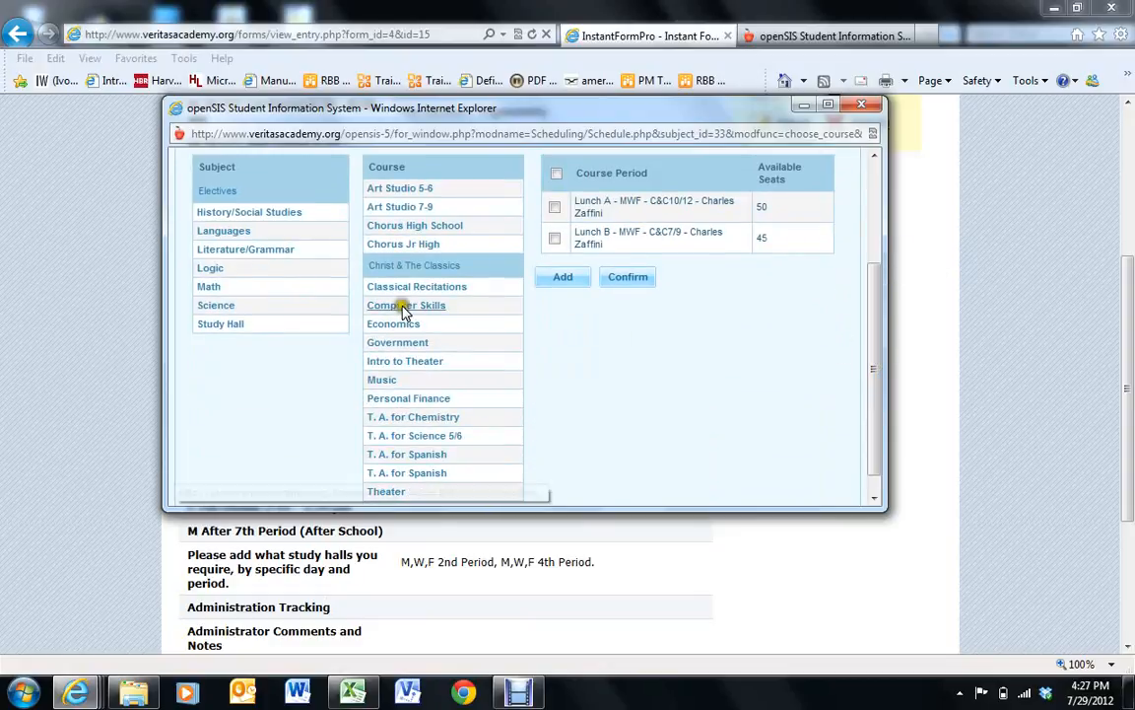
click(203, 326)
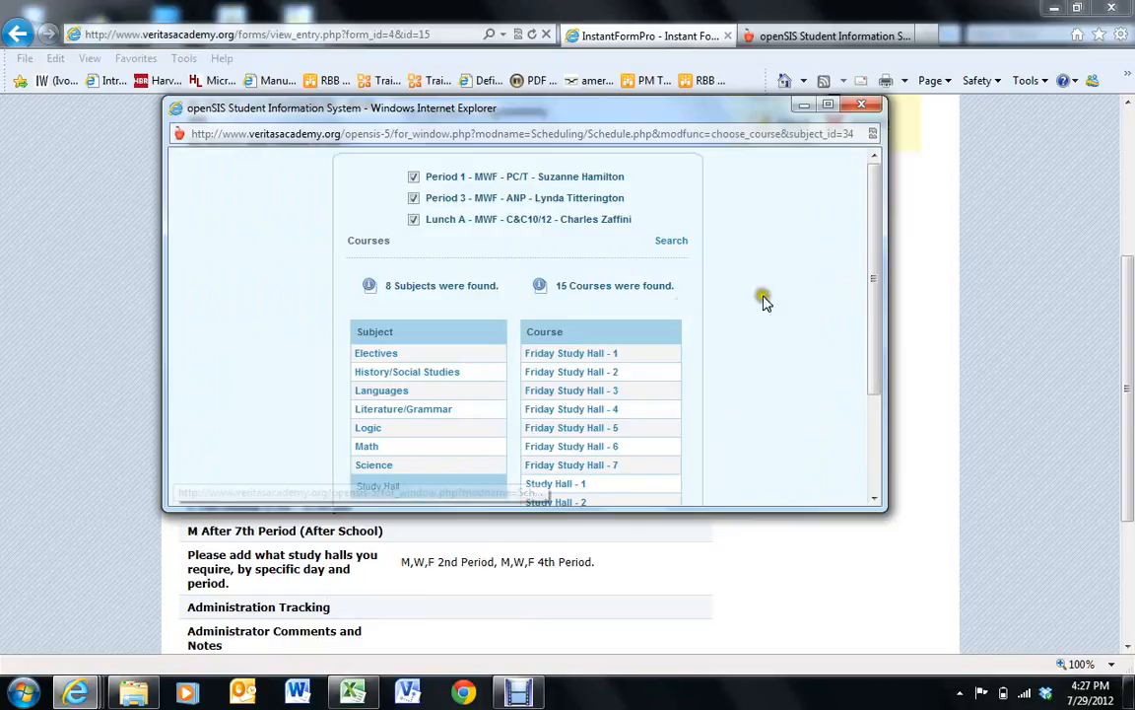
drag(874, 284, 824, 344)
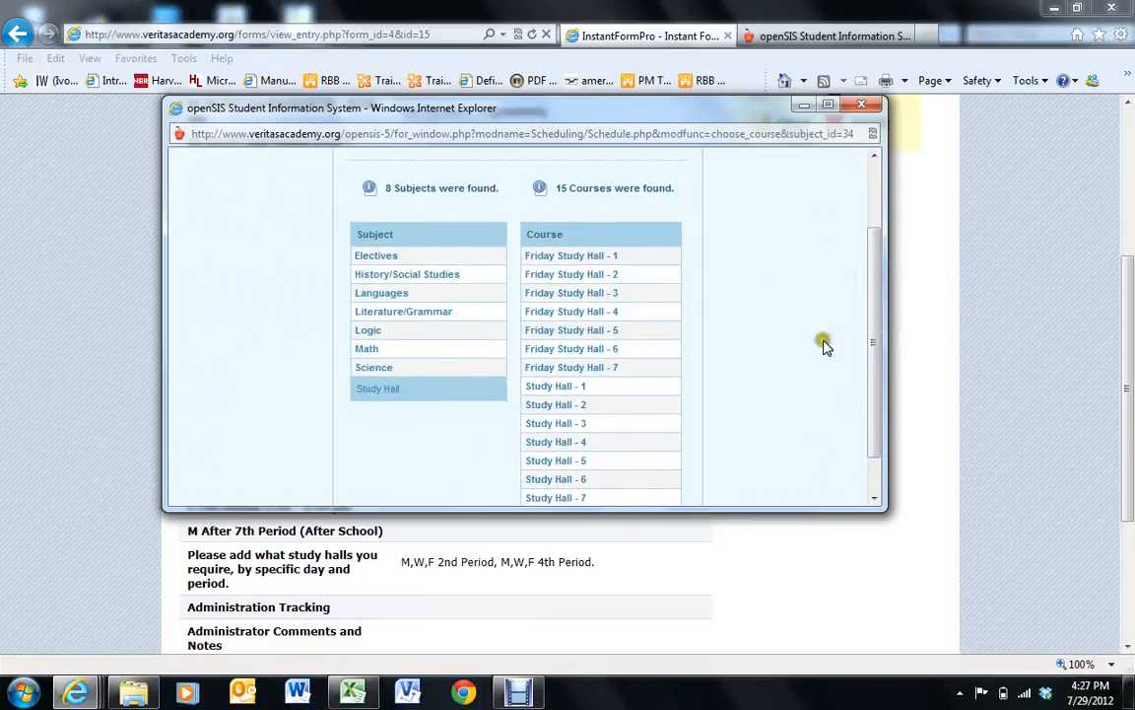
click(562, 404)
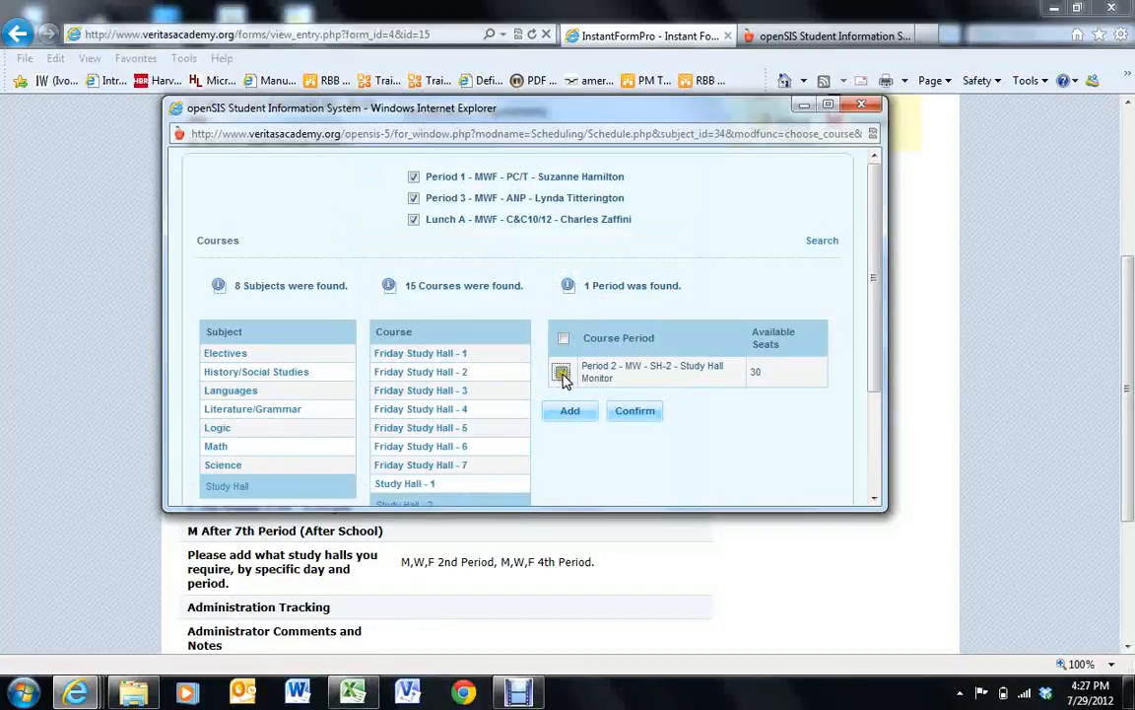
click(562, 374)
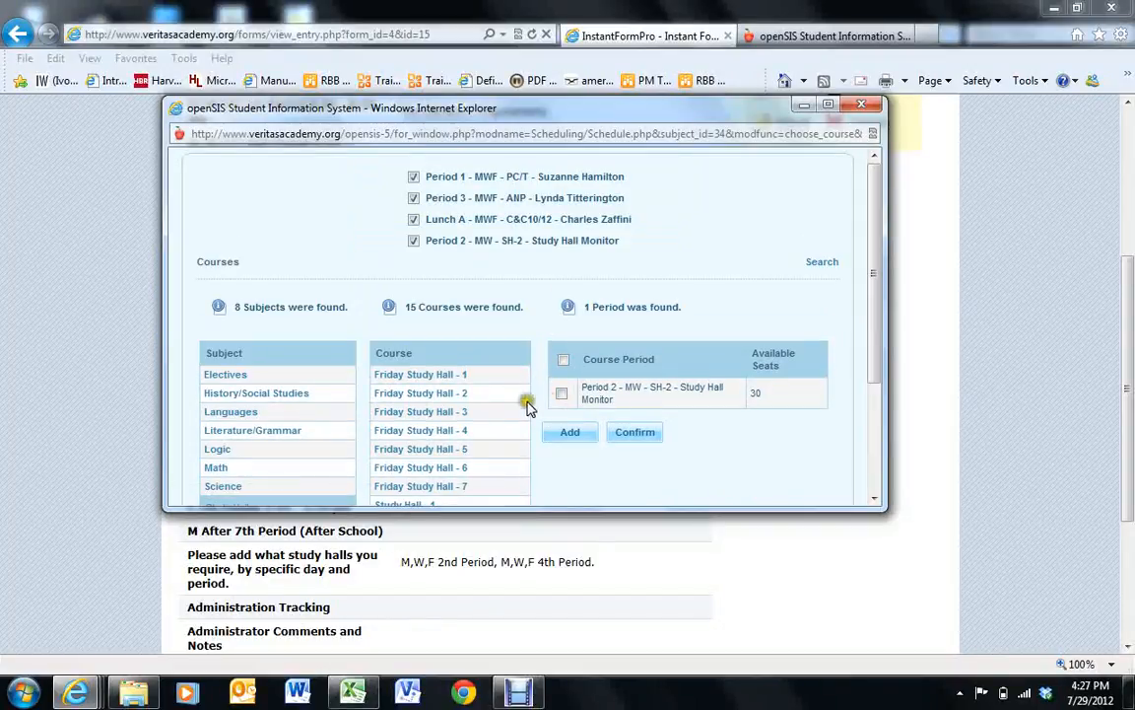
click(443, 395)
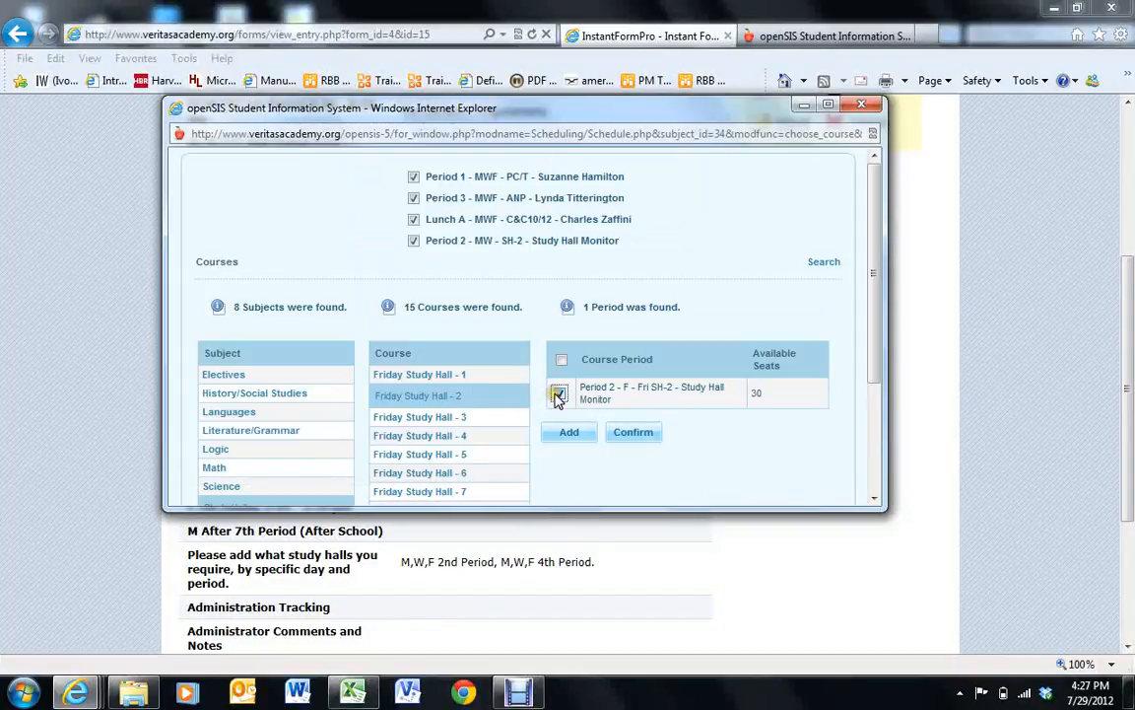
click(570, 433)
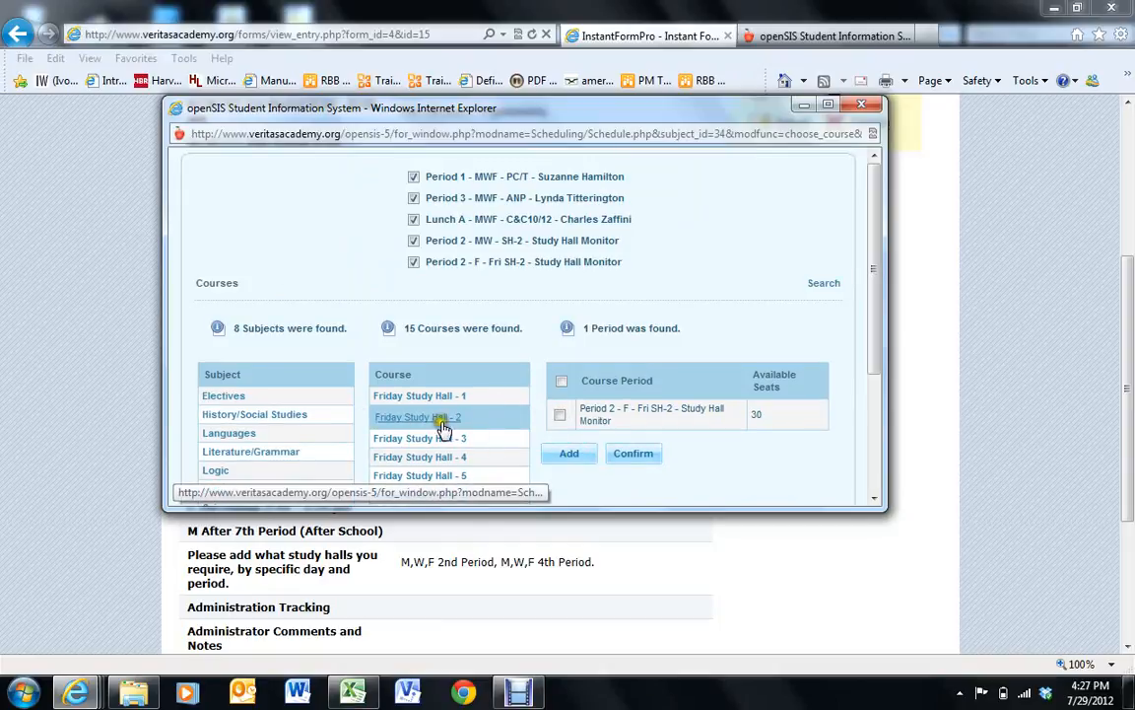
- Add the fourth-period study halls, Study Hall - 4 (MW) and Friday Study Hall - 4 (F), to the course selection
drag(876, 246, 866, 357)
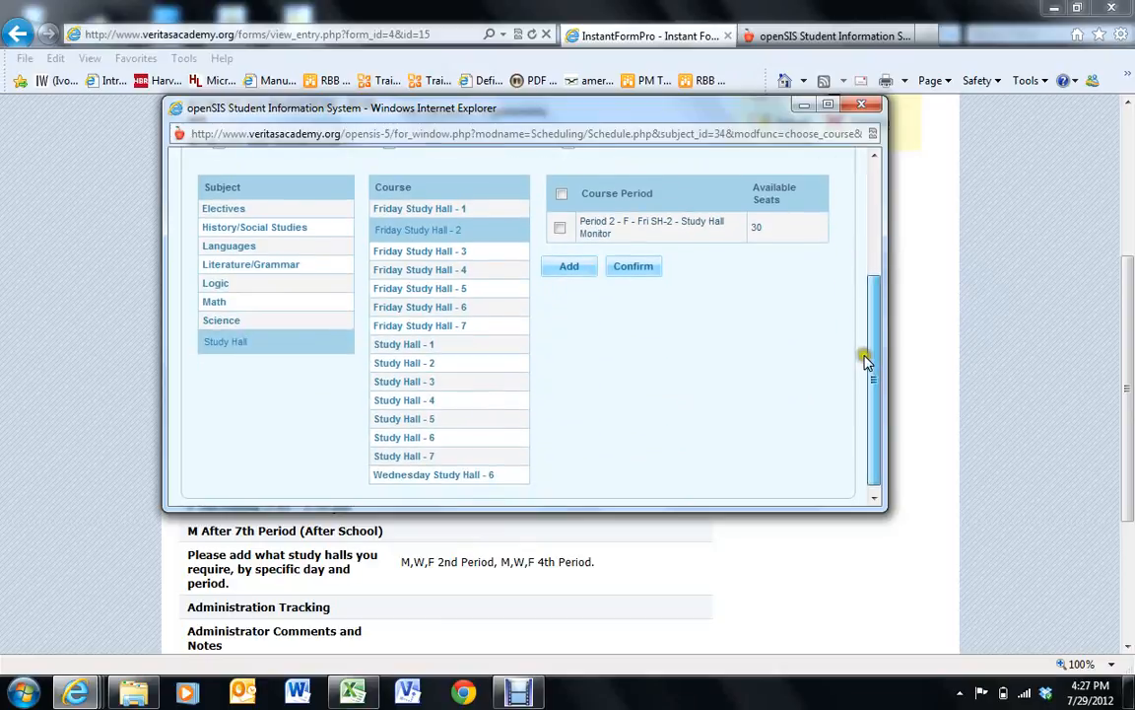
click(404, 400)
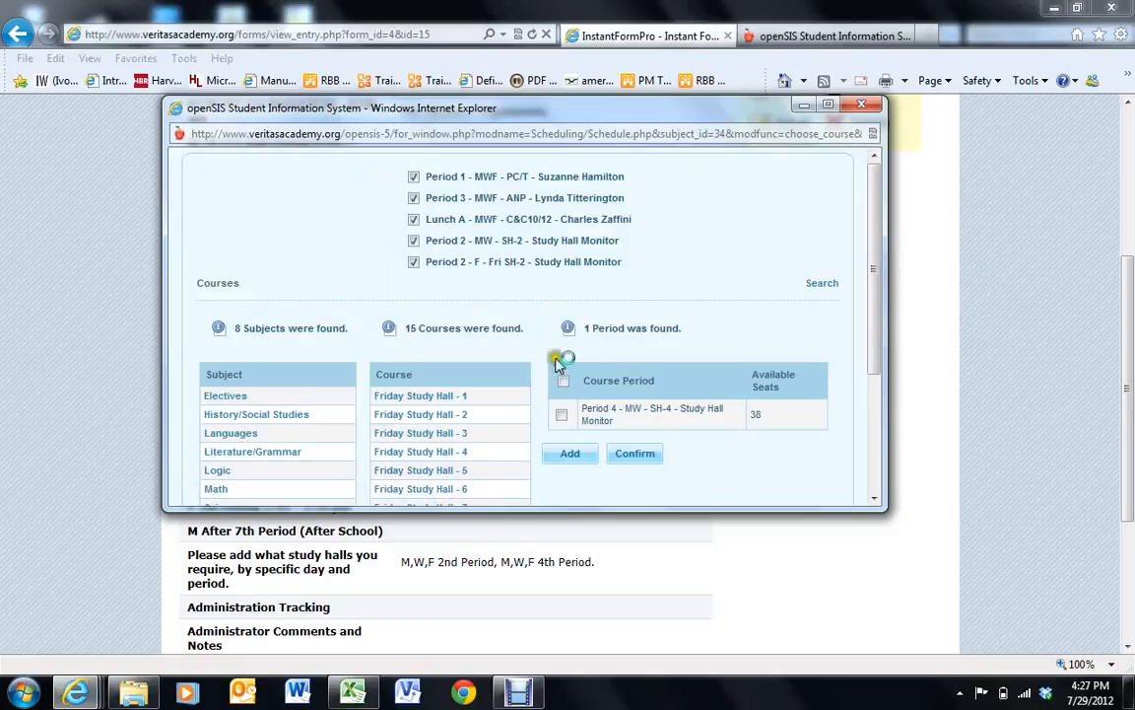
click(569, 456)
click(431, 473)
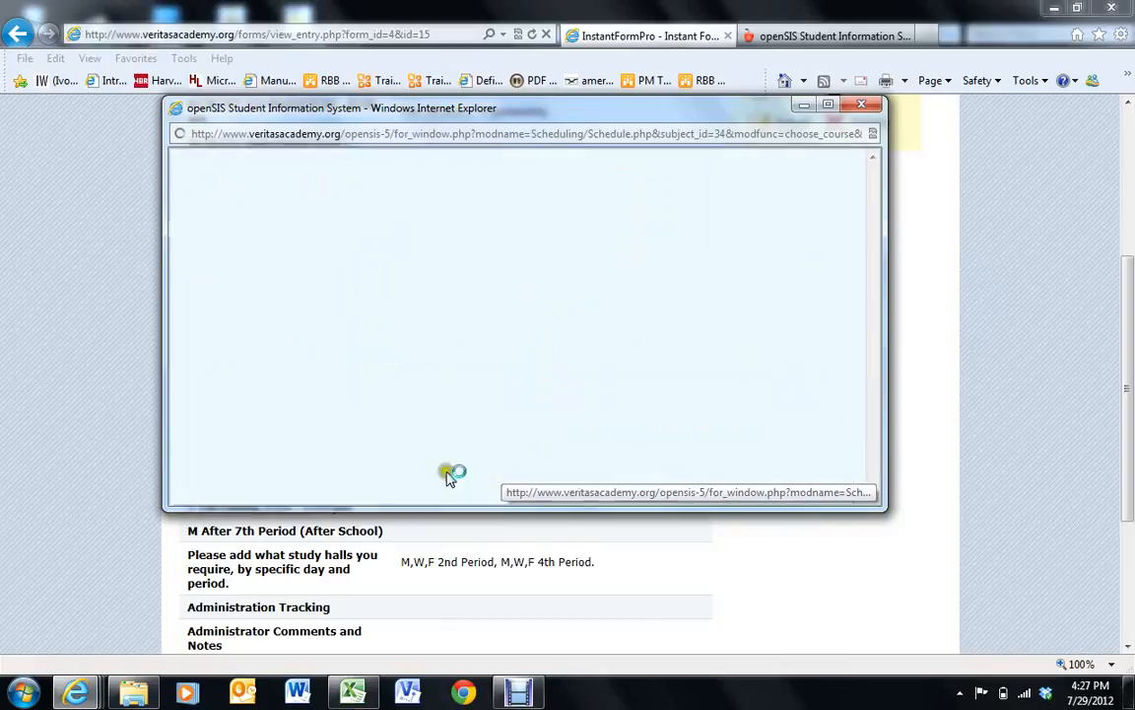
click(560, 472)
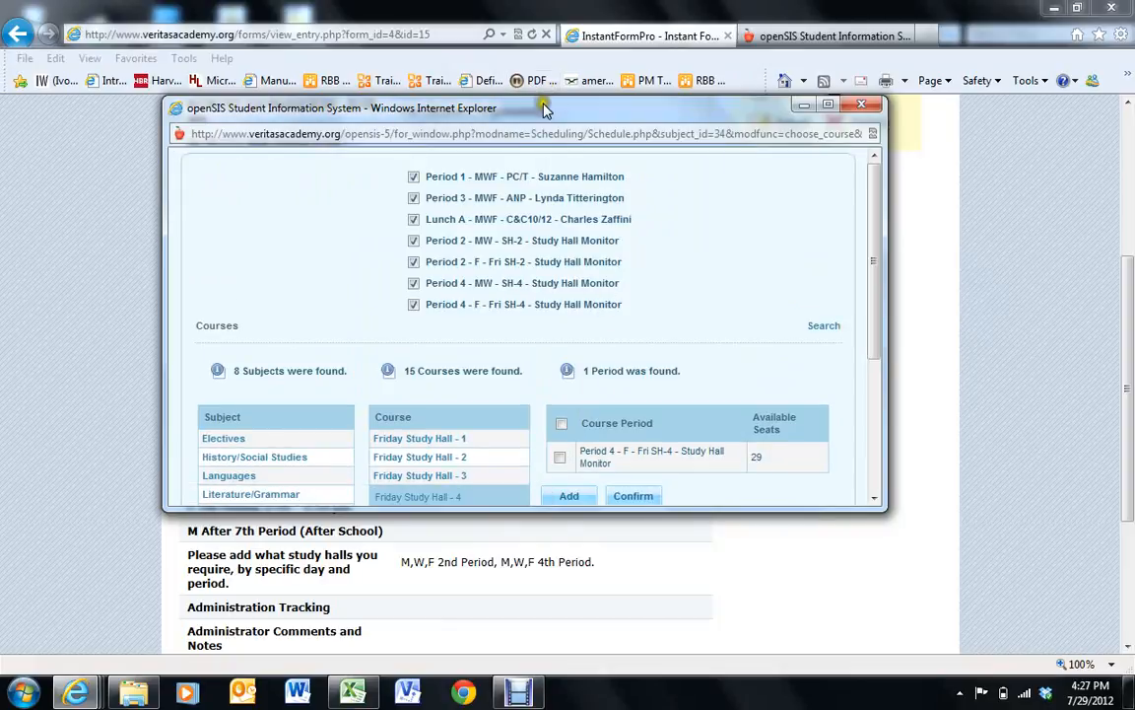
- Check the selected courses against the registration entry, confirm them, and review the student's schedule in openSIS
drag(543, 114, 493, 172)
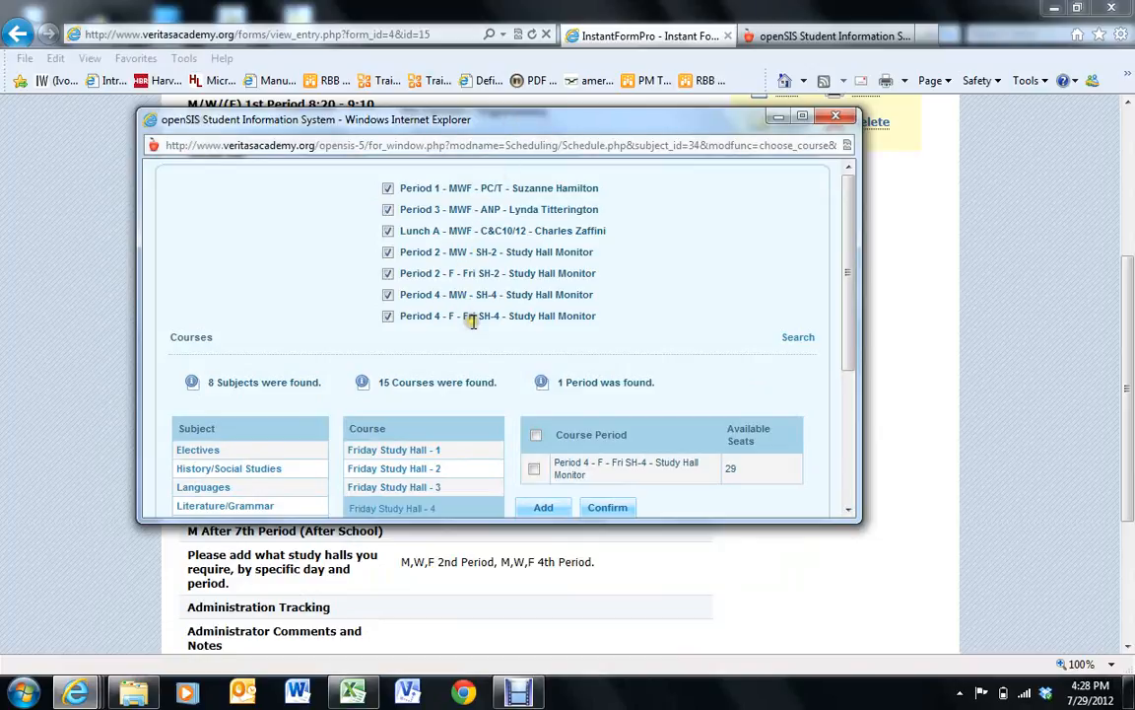
click(613, 511)
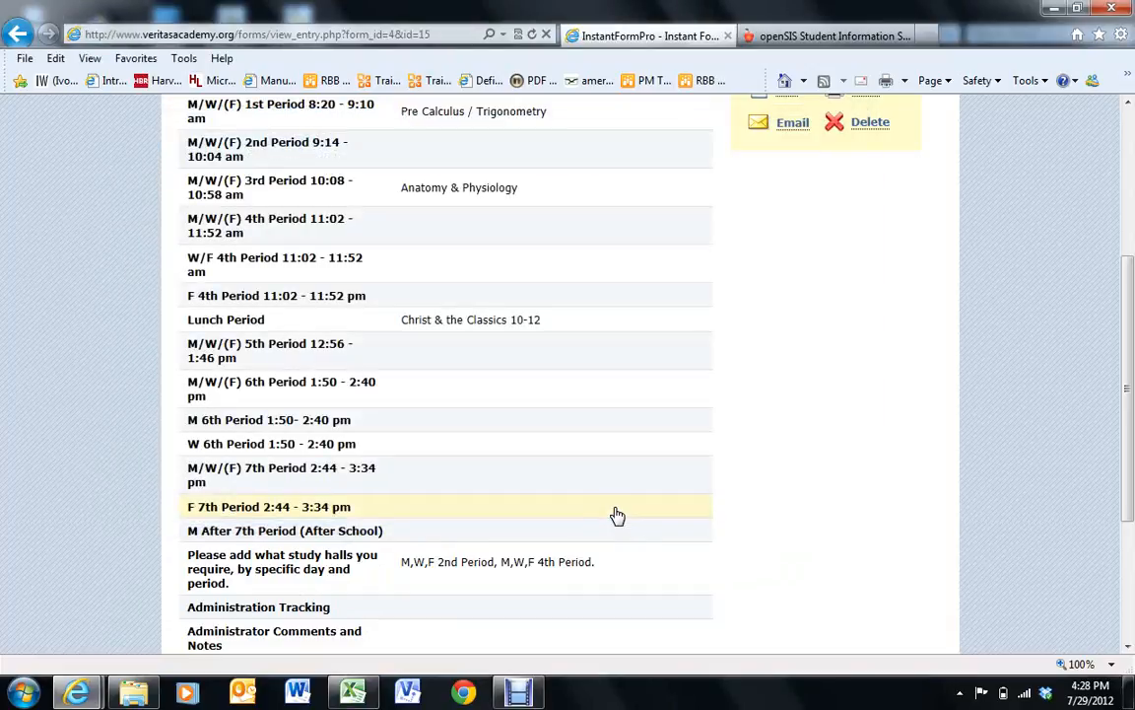
click(800, 24)
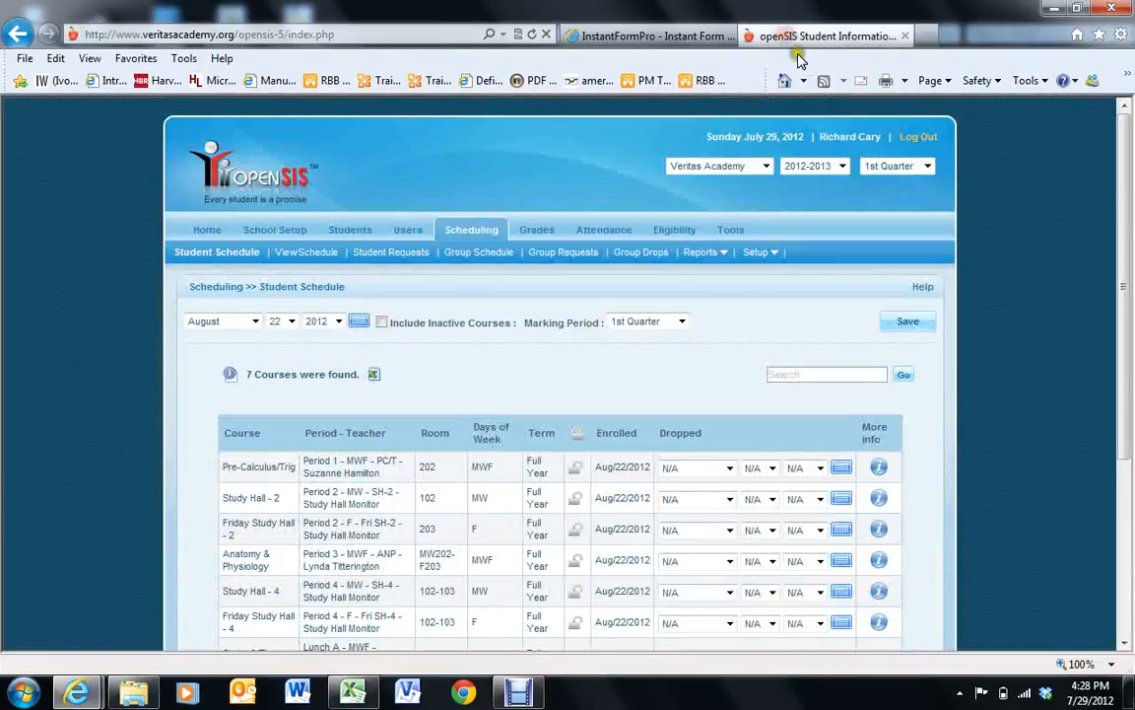
mouse_move(1126, 299)
mouse_down()
mouse_move(1127, 397)
mouse_move(1126, 304)
mouse_up()
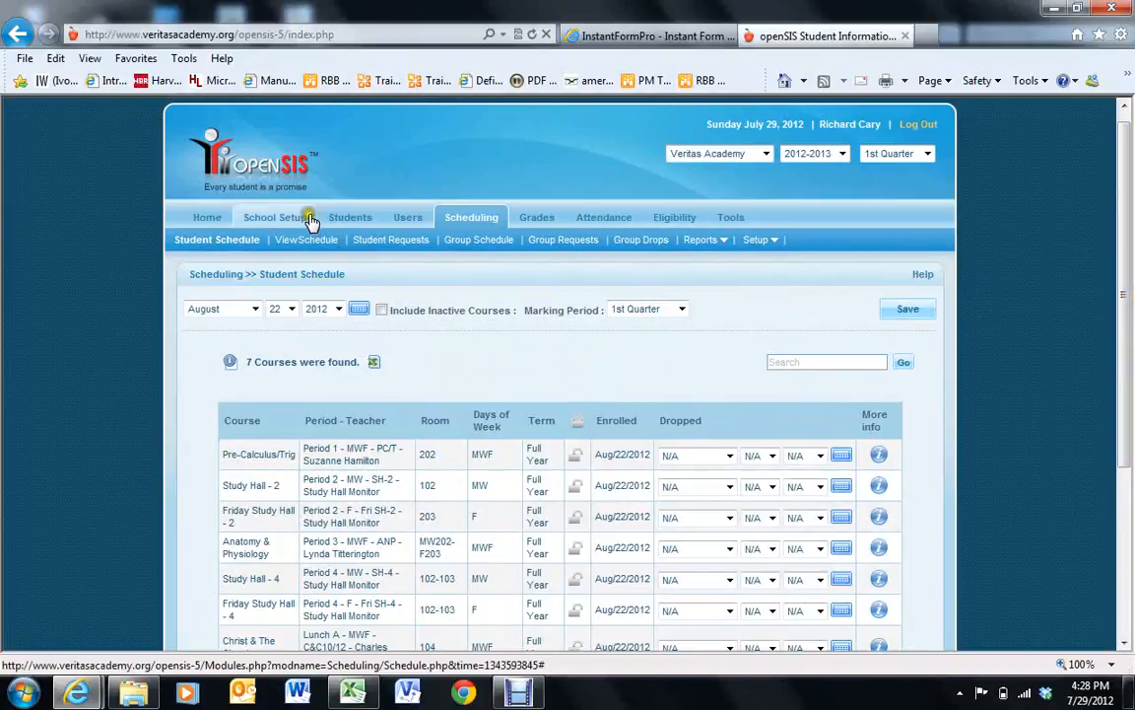
- Leave the selected student's record and return to the full student list in openSIS
click(352, 217)
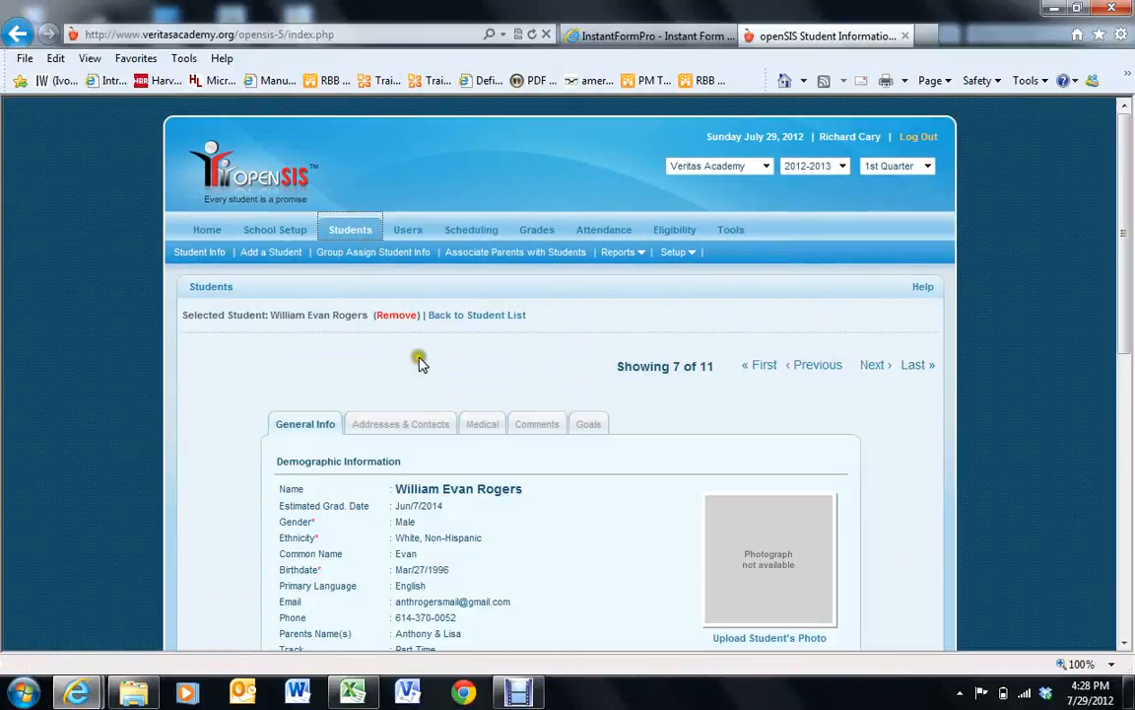
click(474, 318)
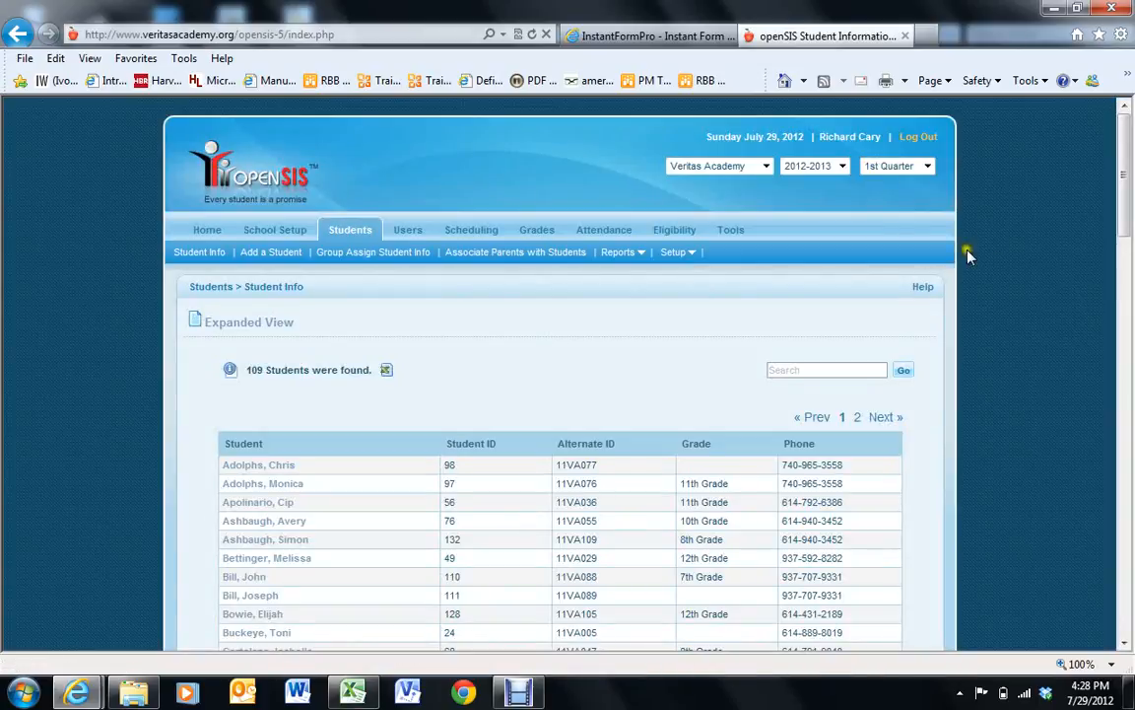
drag(1123, 158, 1125, 128)
- Switch to InstantFormPro, mark registration entry #15 as "Schedule added to SIS" under Administration Tracking, and save the entry
click(680, 40)
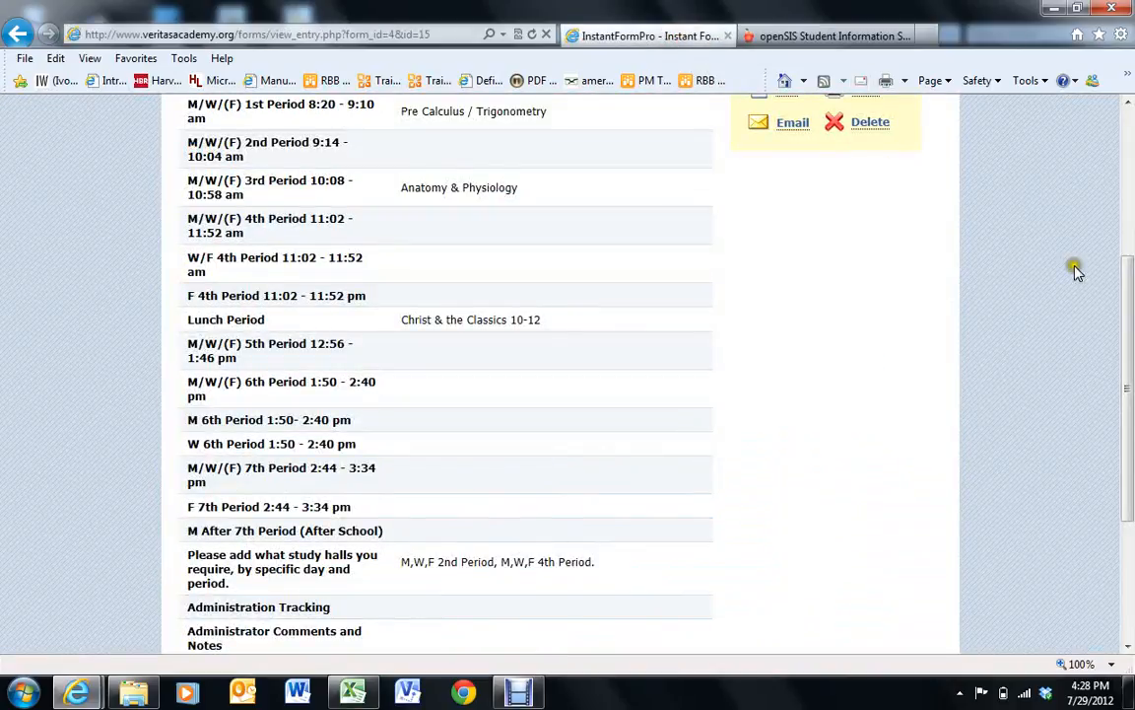
scroll(1012, 276, up, 2)
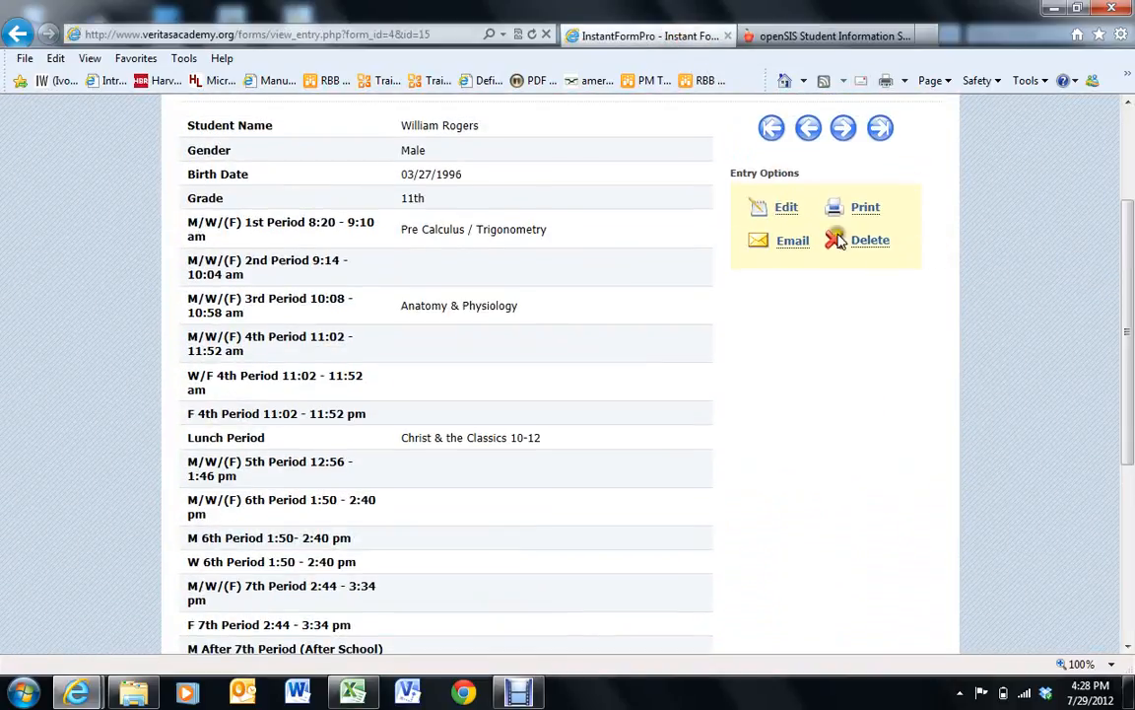
click(792, 212)
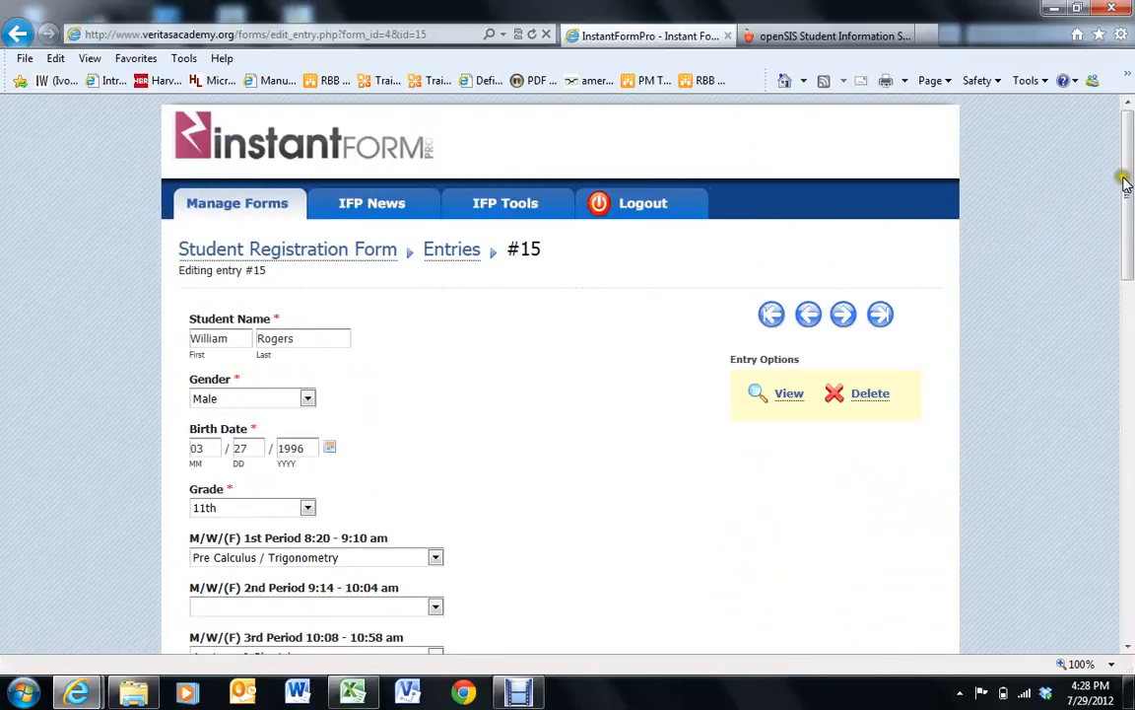
drag(1127, 182, 1126, 543)
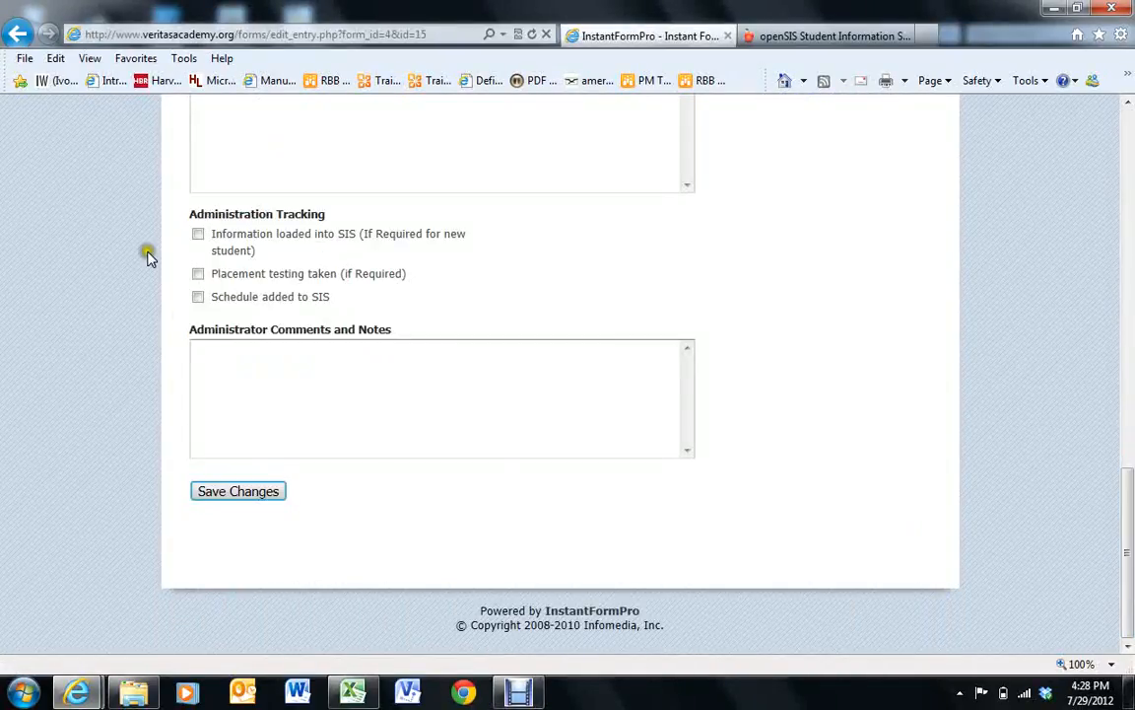
click(199, 298)
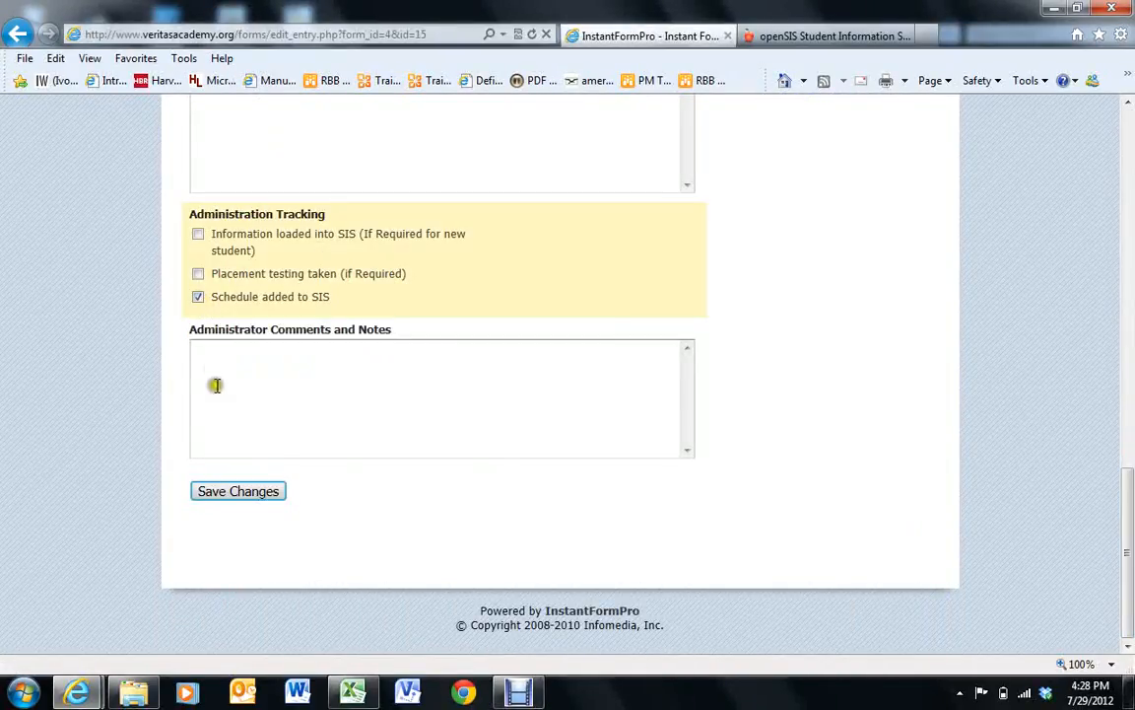
click(238, 493)
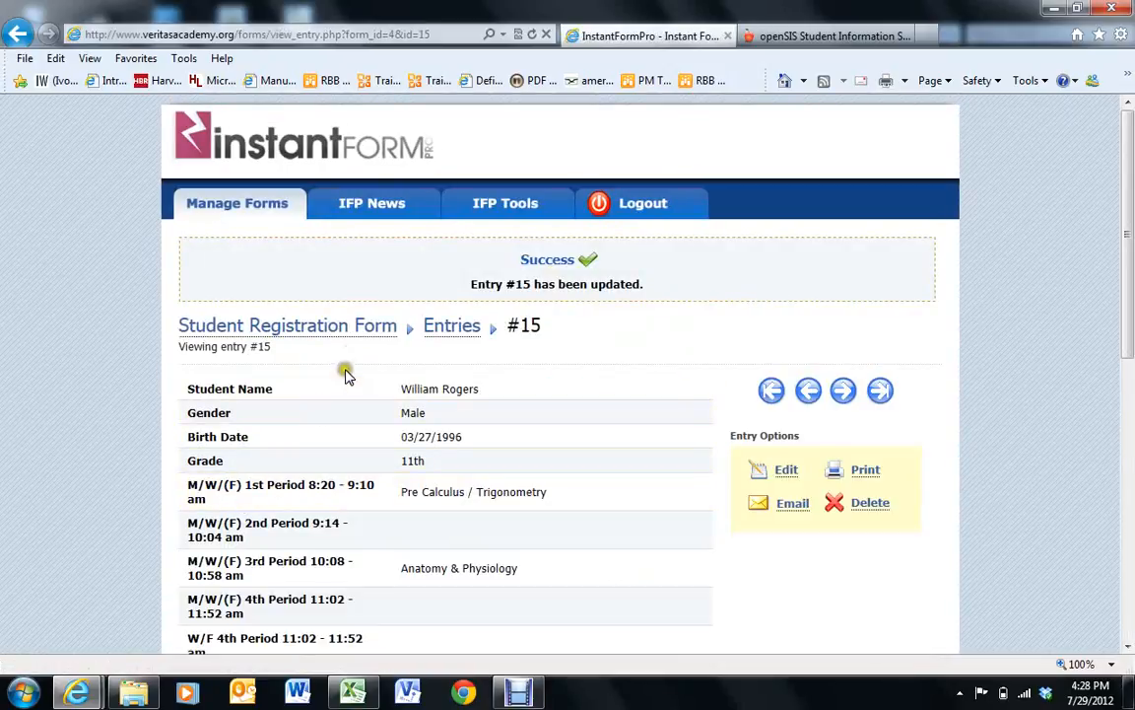
- Return to the Student Registration Form entries and show page 5 to check entry #15's schedule status
click(453, 324)
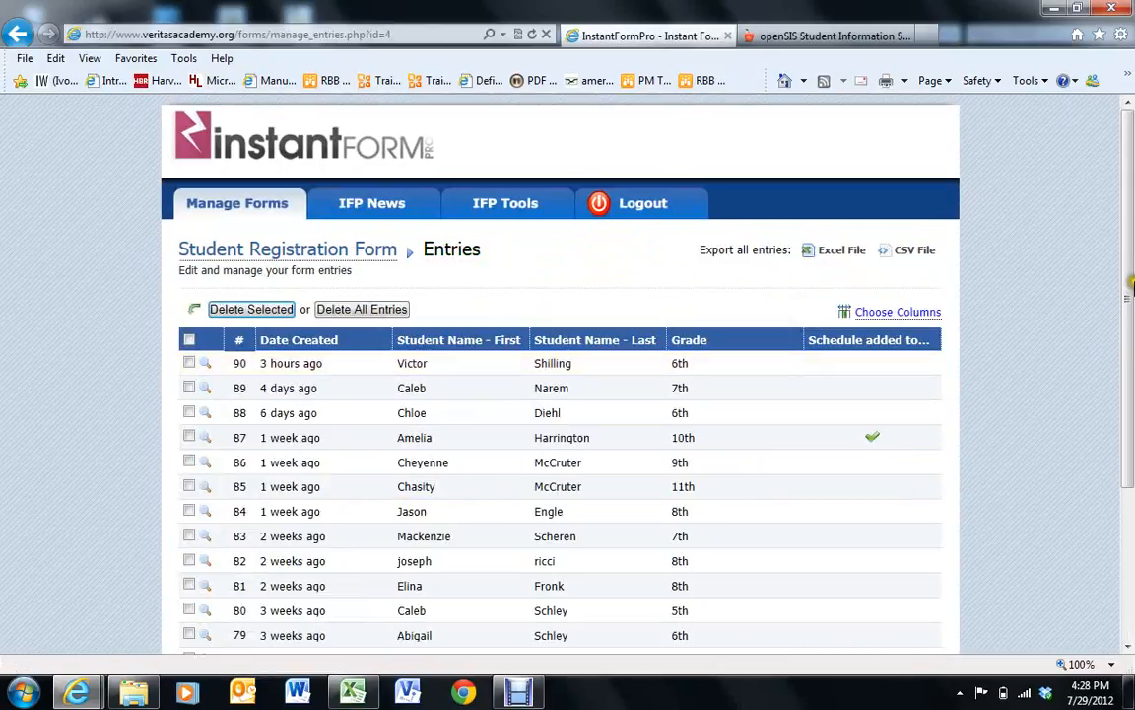
scroll(1015, 237, down, 3)
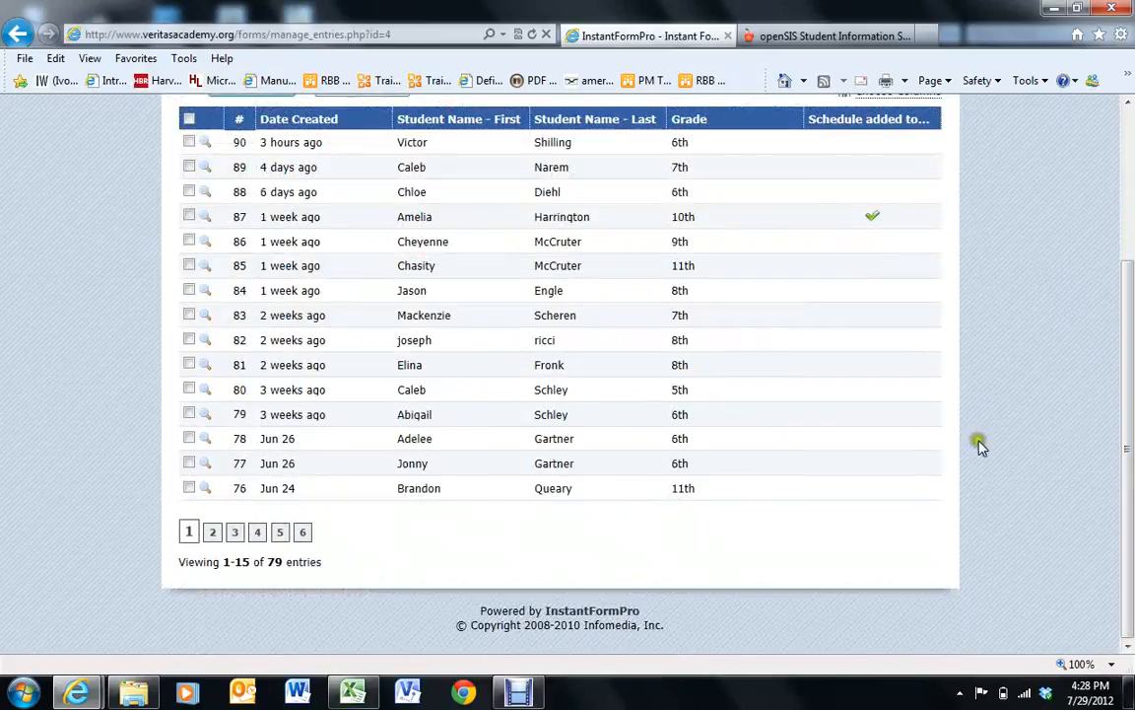
click(280, 532)
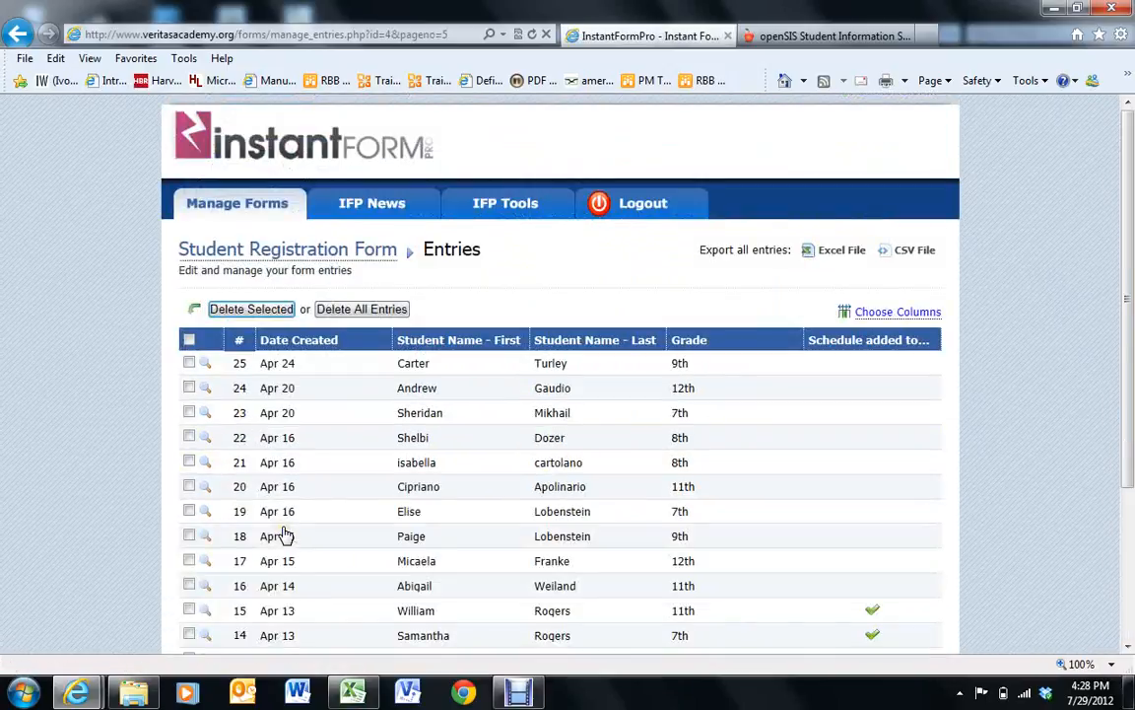